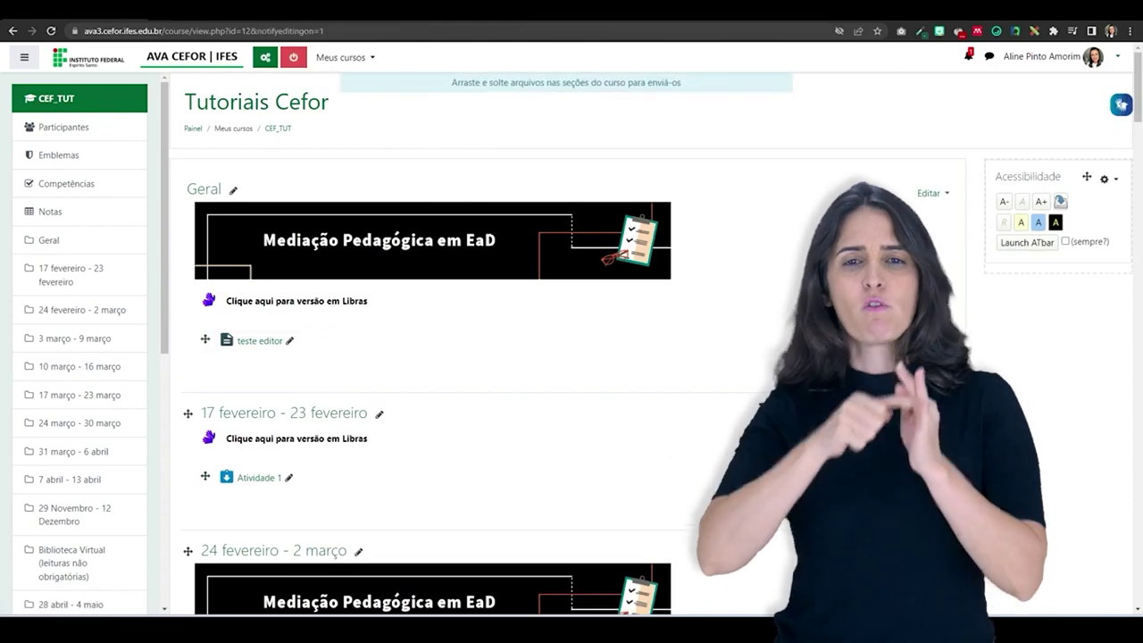
- Add a Fórum activity to the Geral section, named "Fórum teste" with the description "teste"
left_click(296, 153)
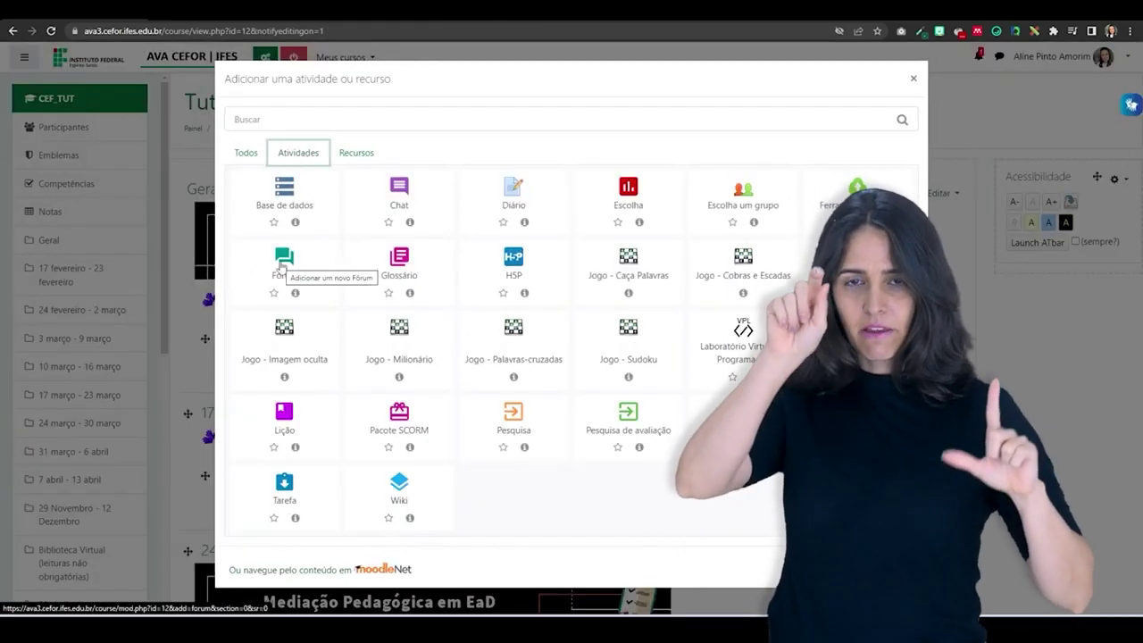
left_click(282, 262)
left_click(497, 248)
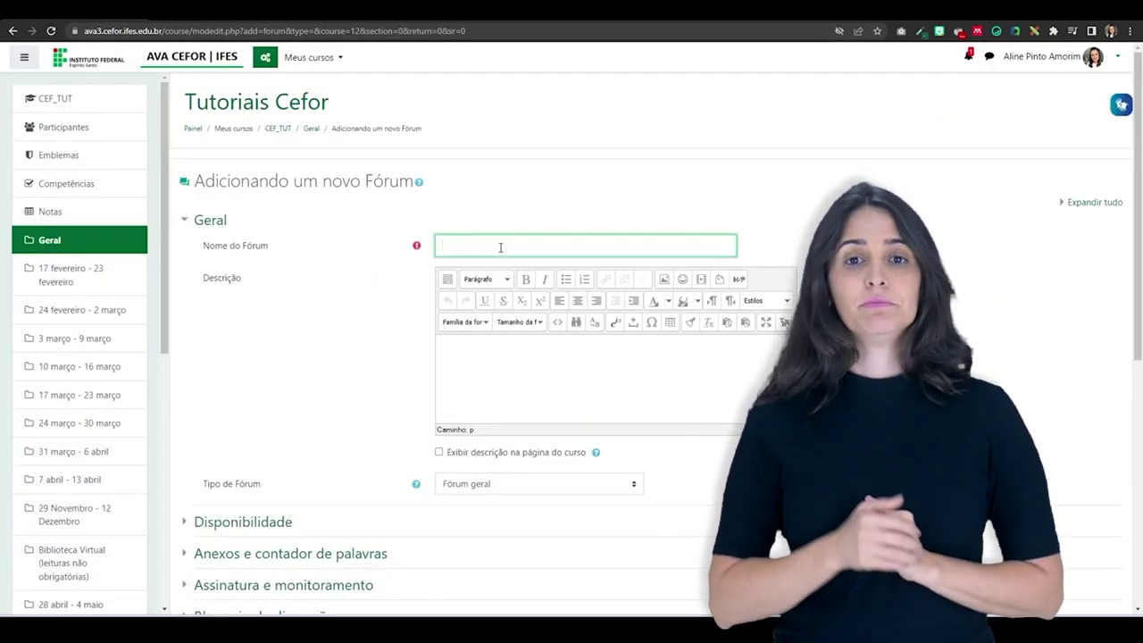
type("Fórum")
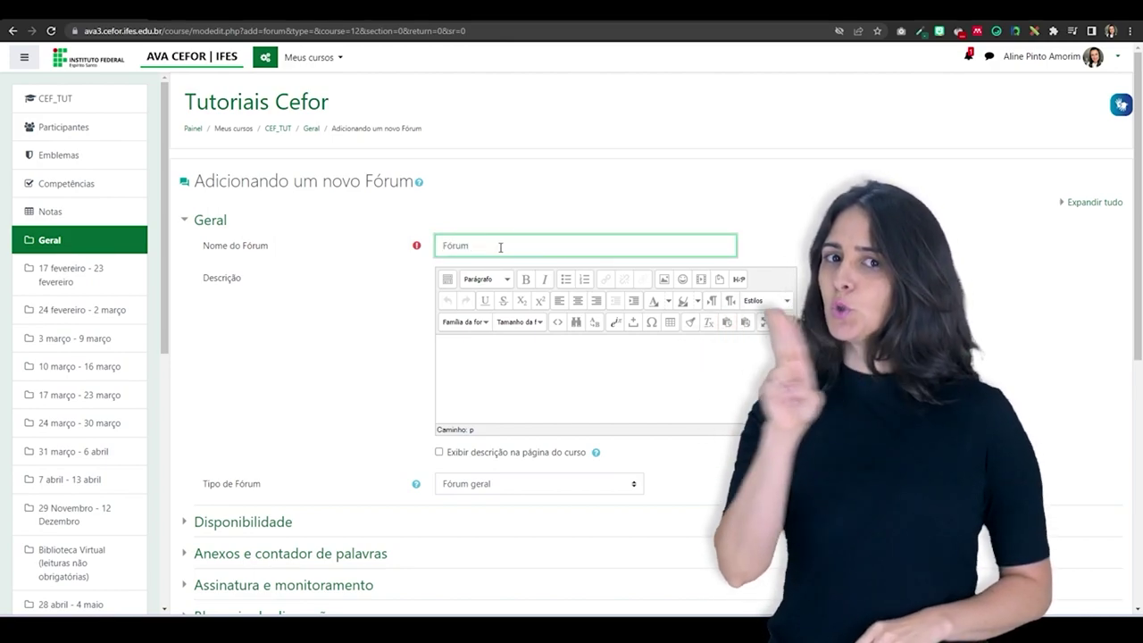
type(" teste")
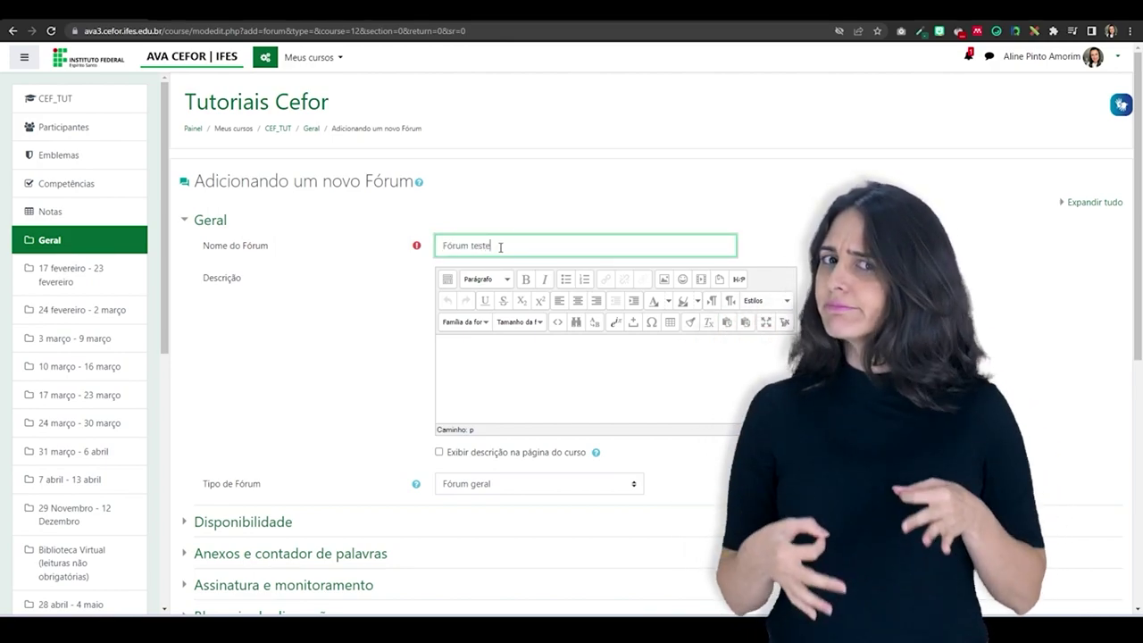
left_click(487, 364)
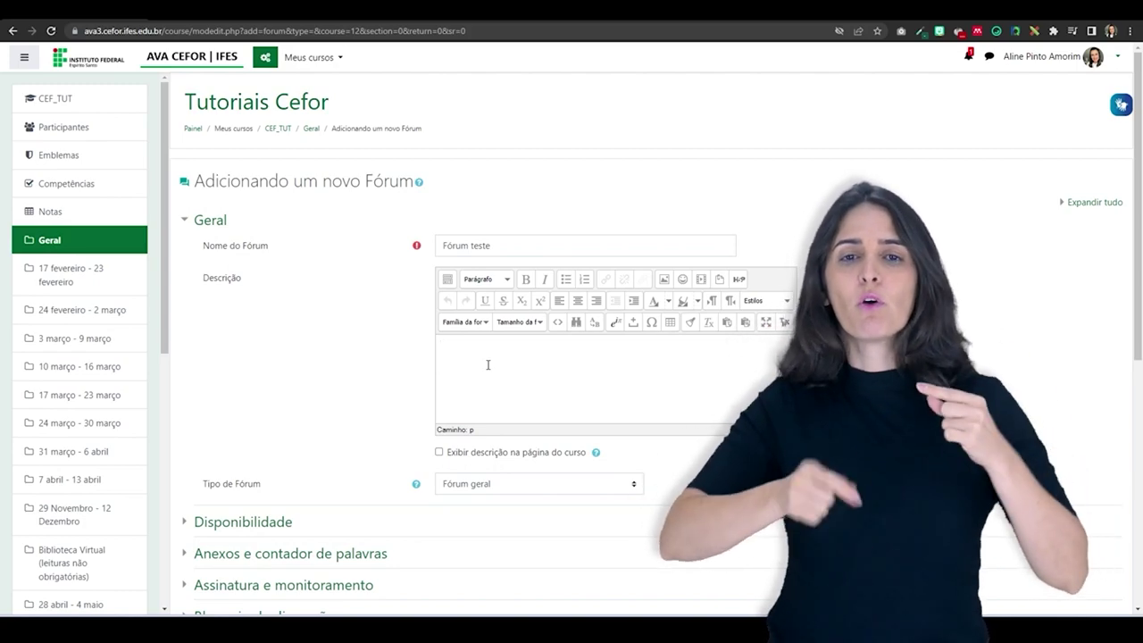
type("teste")
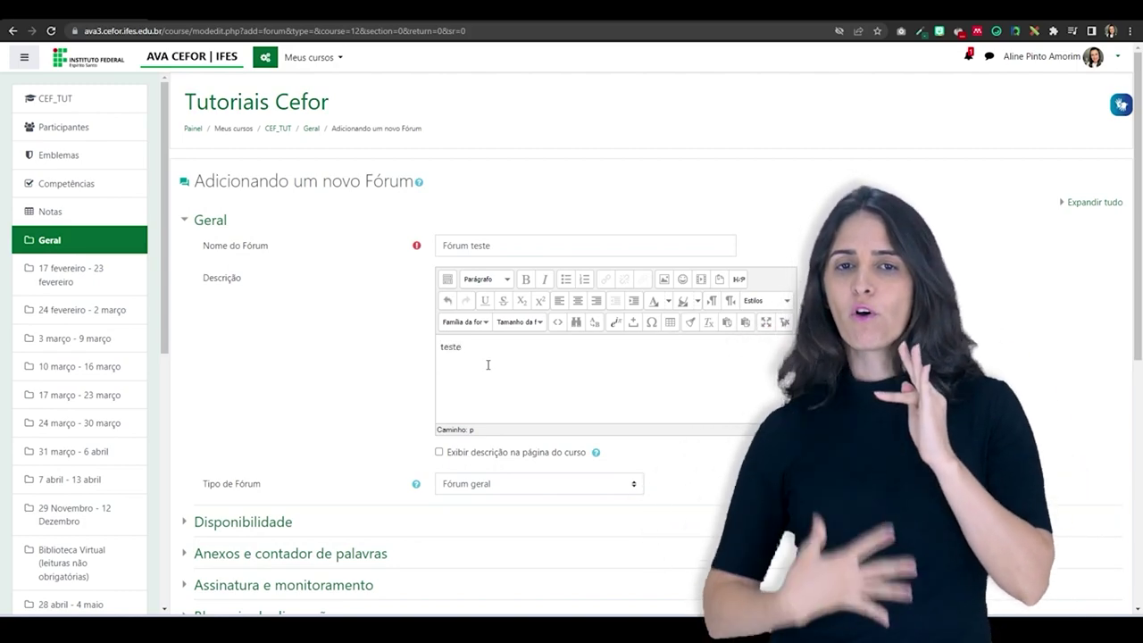
- Read the help on the forum types and choose Fórum geral as the forum type
scroll(708, 423, "down", 2)
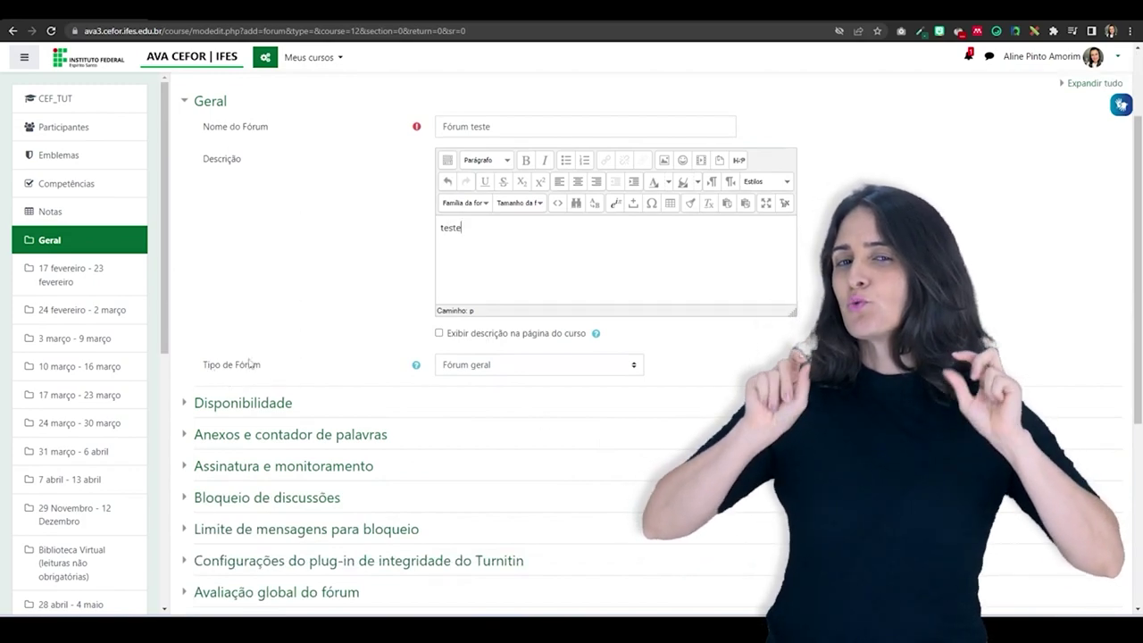
left_click(416, 367)
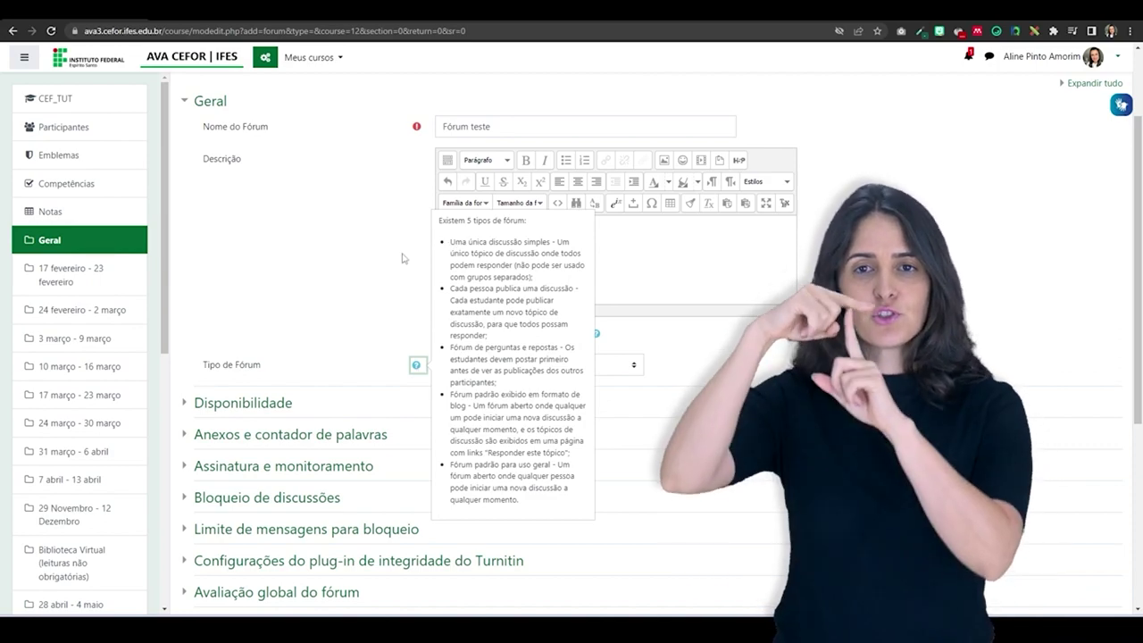
left_click(402, 258)
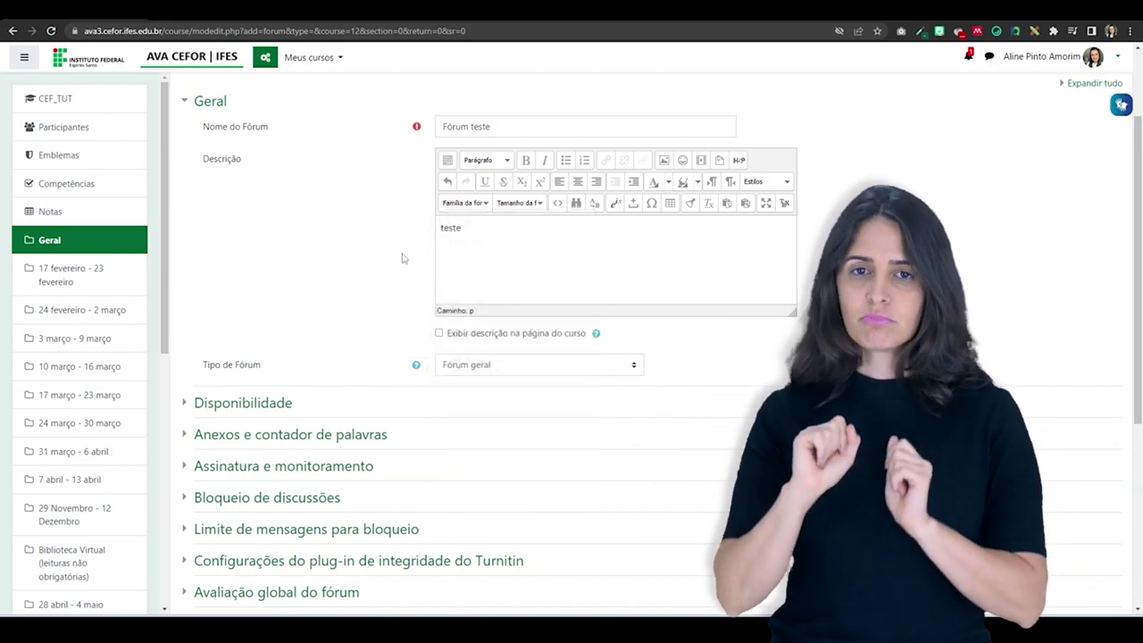
left_click(634, 366)
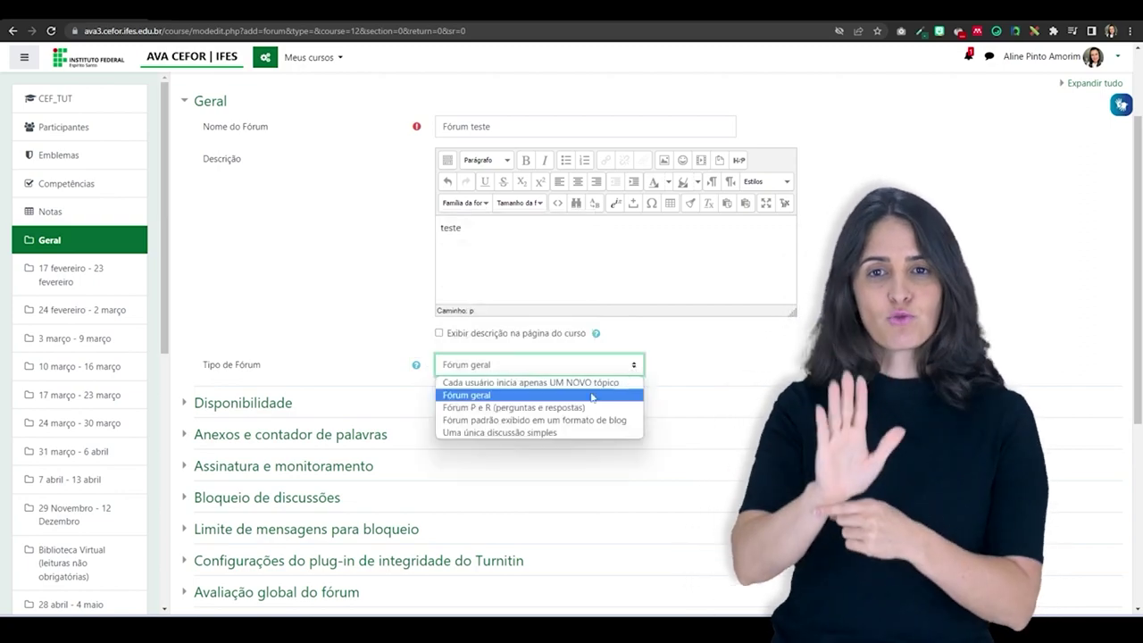
left_click(498, 395)
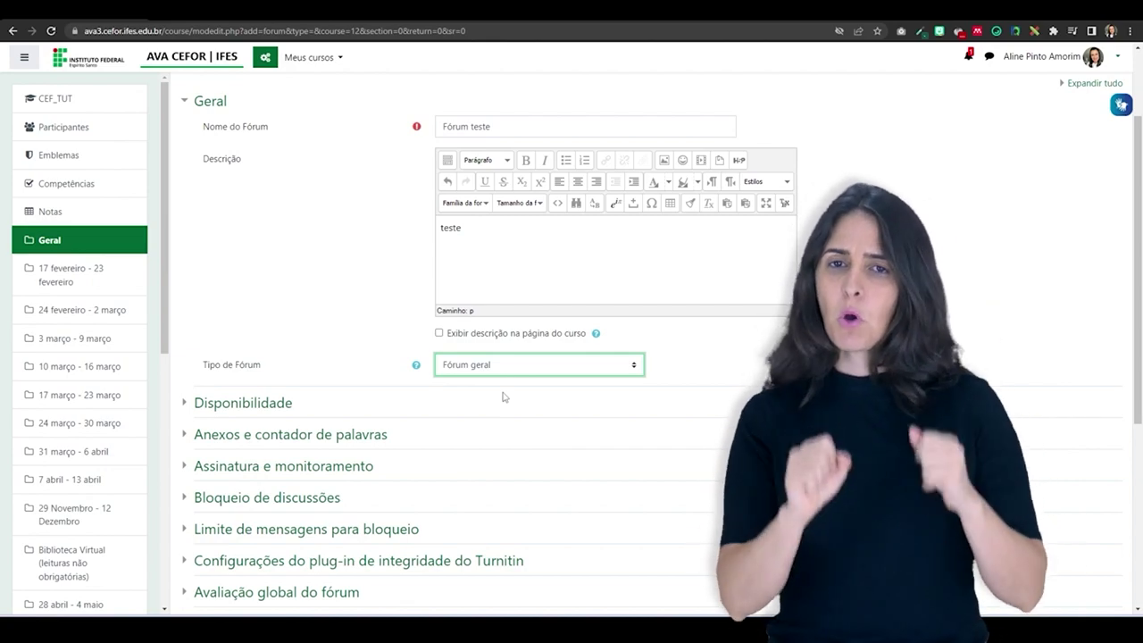
- Try the forum type Fórum P e R (perguntas e respostas), and set it back to Fórum geral
left_click(635, 365)
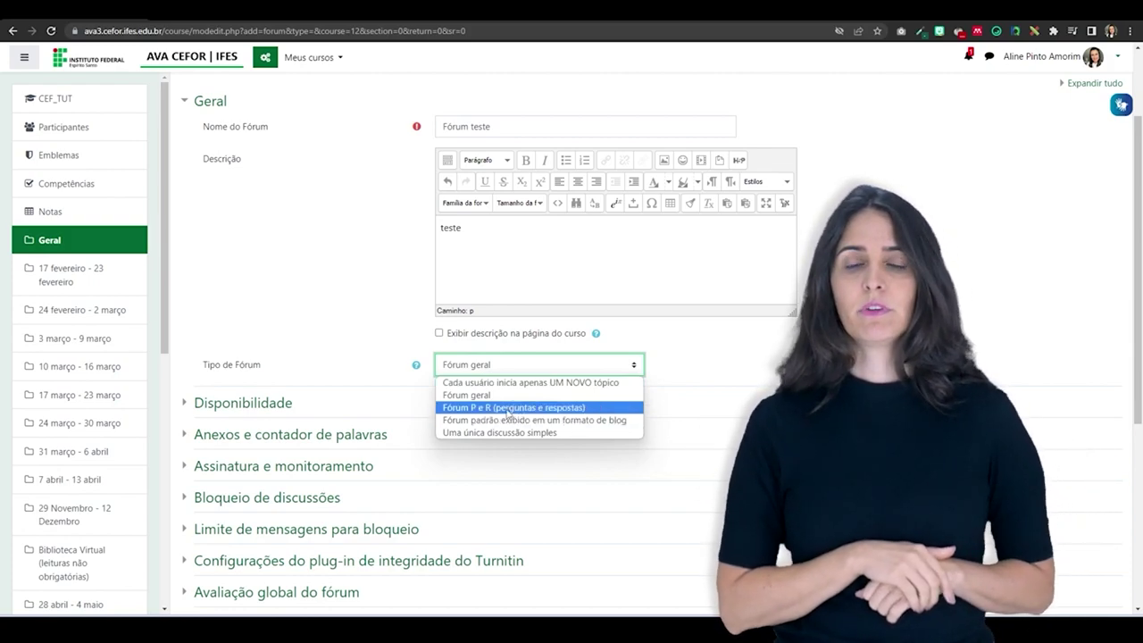
left_click(508, 409)
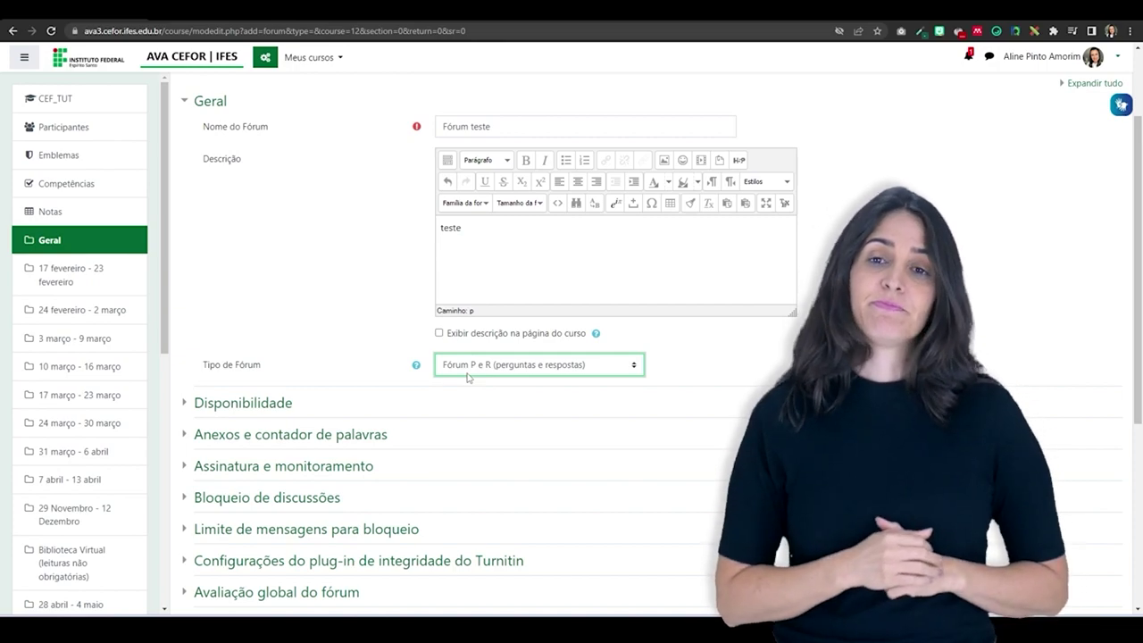
left_click(638, 374)
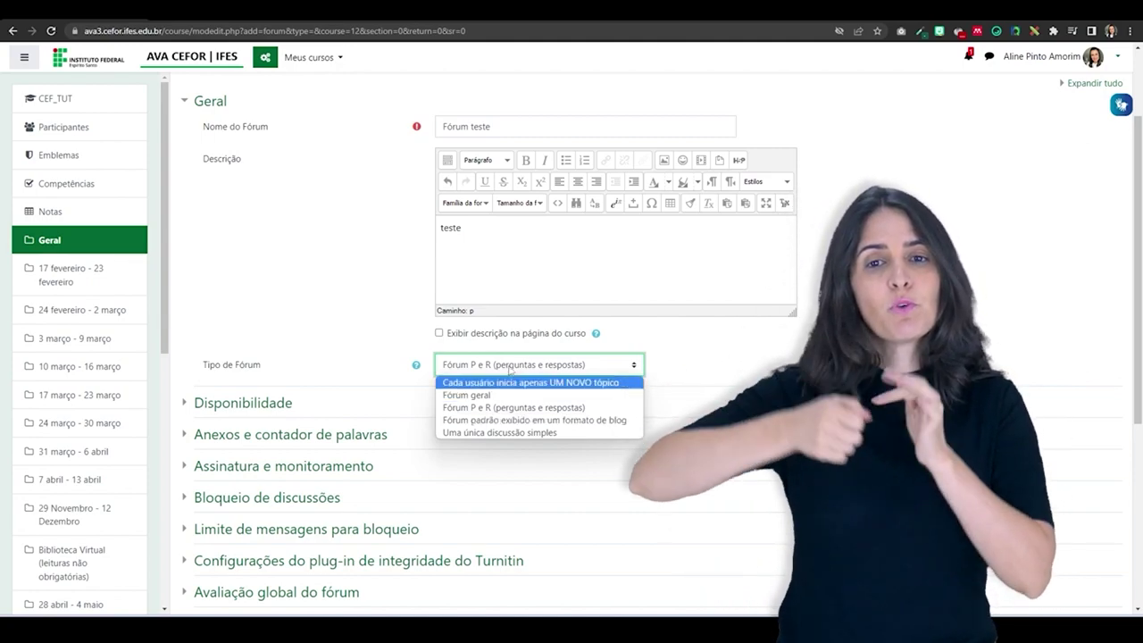
left_click(502, 395)
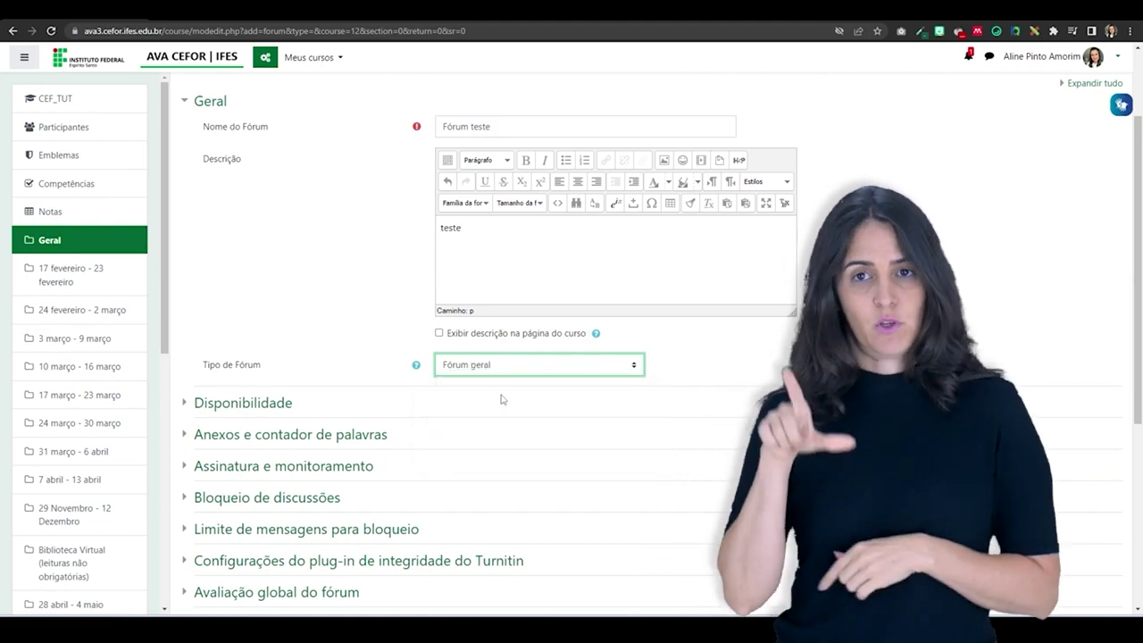
- Enable both the due date (Data de entrega) and the cut-off date (Data limite) in the forum's availability settings
left_click(248, 409)
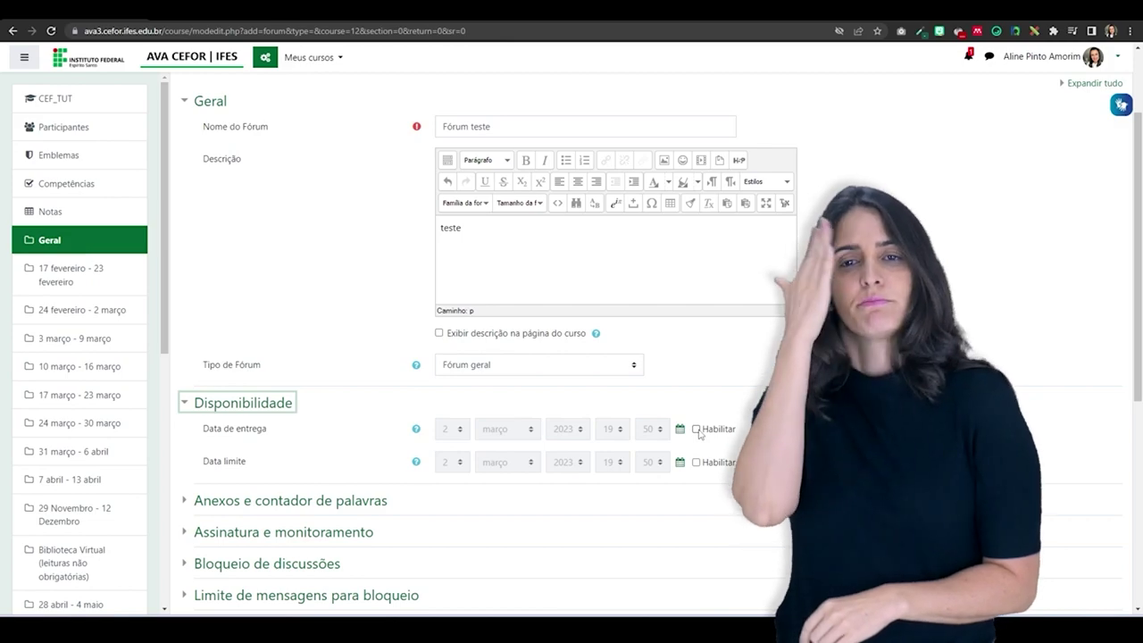
left_click(697, 429)
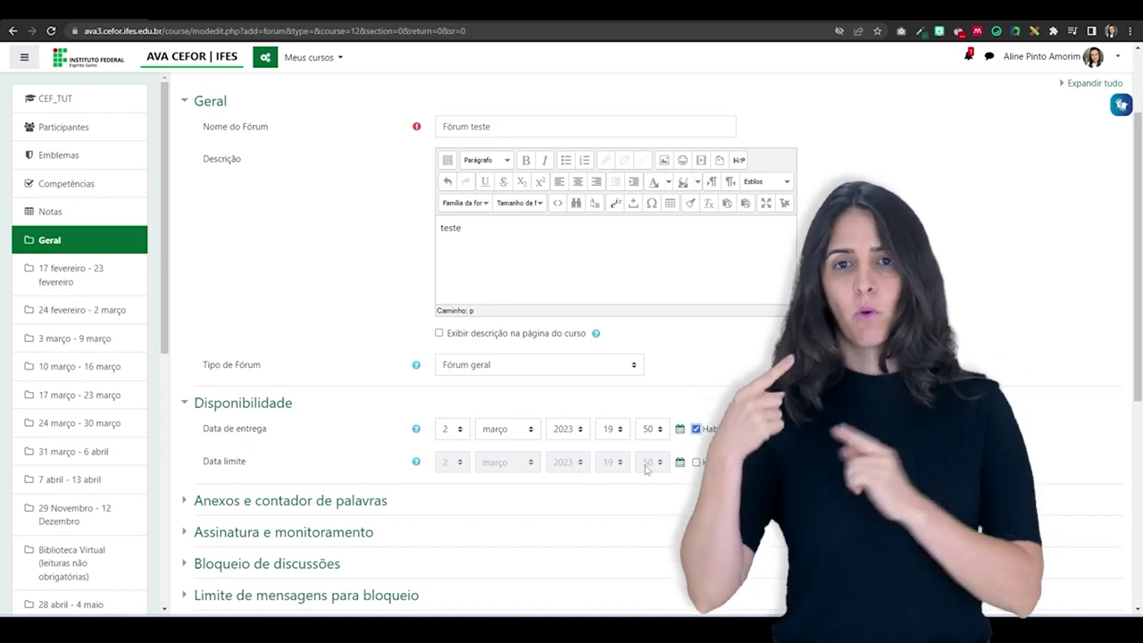
left_click(697, 463)
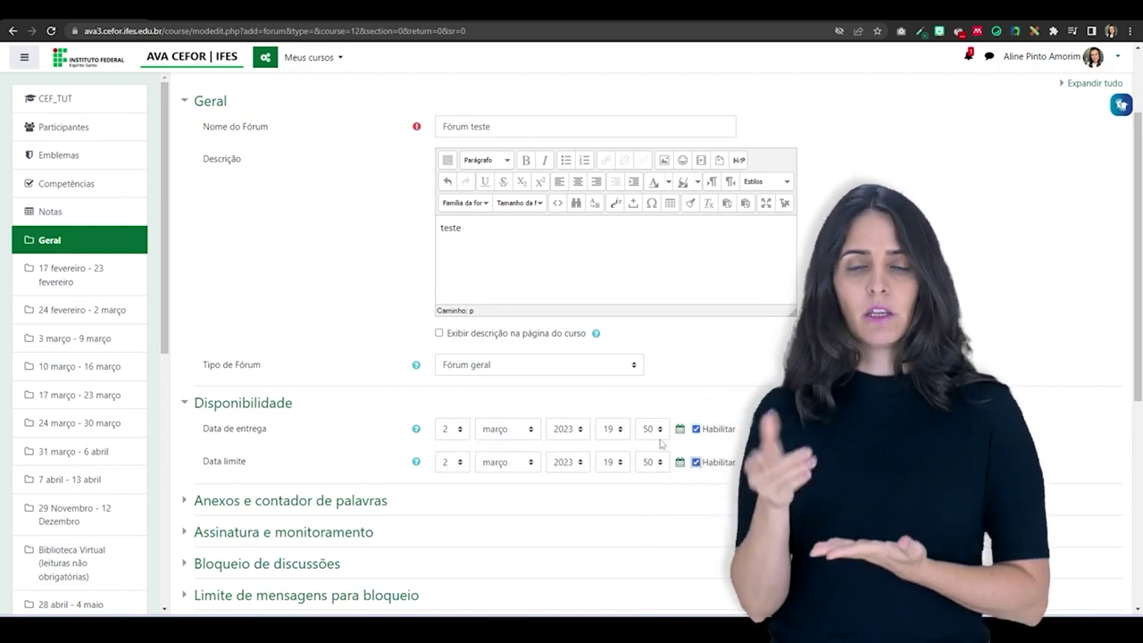
- Examine the maximum attachment size and word count options under Anexos e contador de palavras
scroll(515, 473, "down", 2)
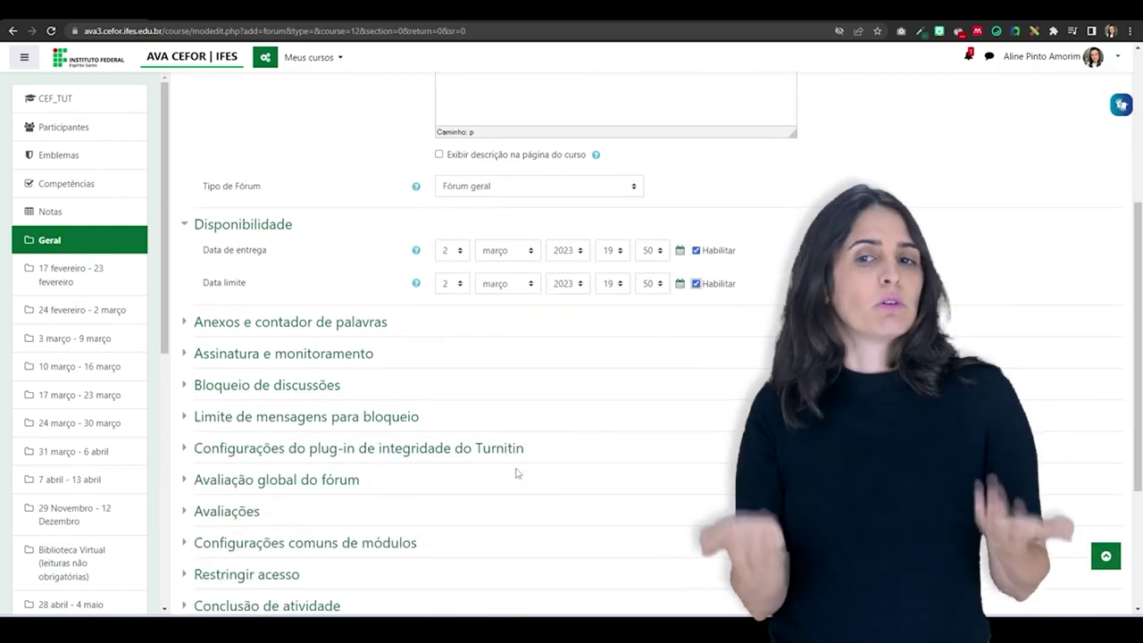
left_click(343, 329)
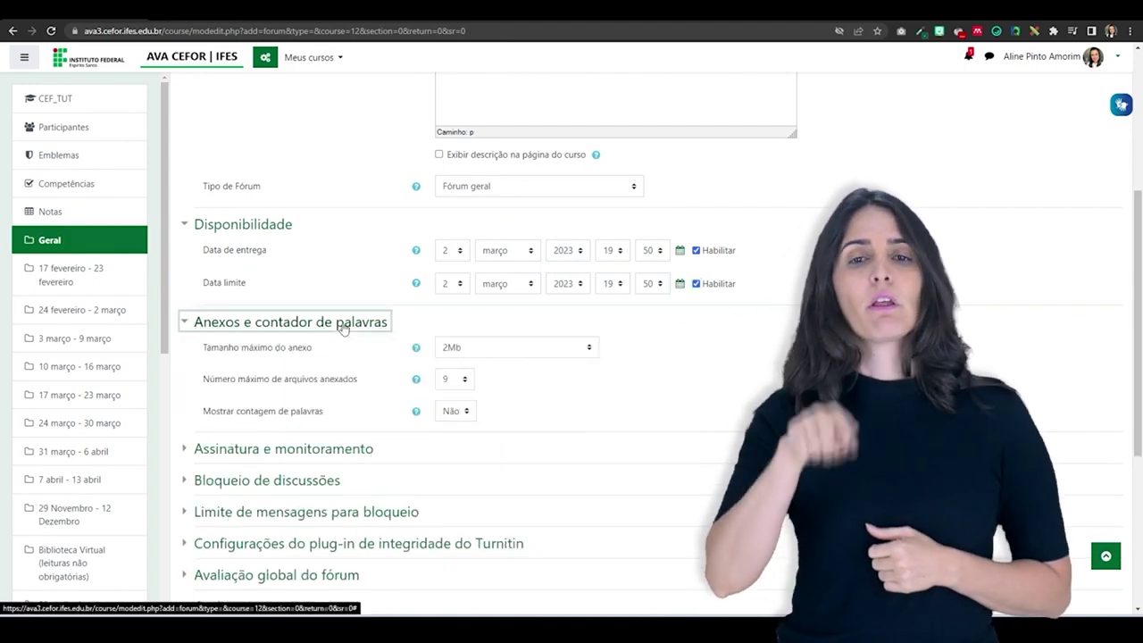
left_click(590, 348)
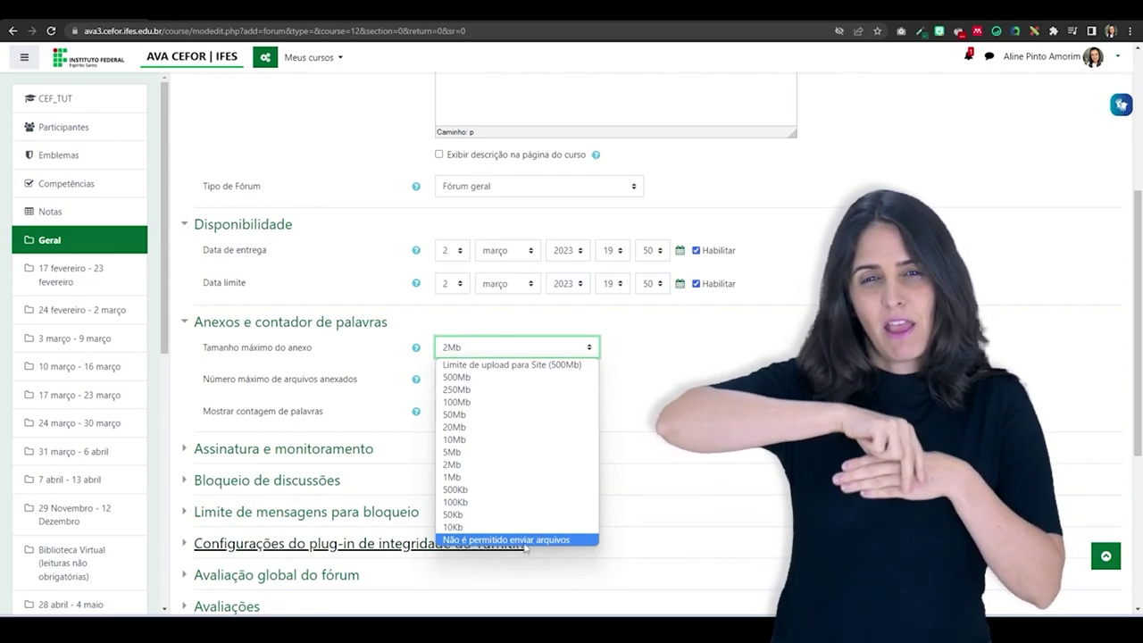
left_click(384, 447)
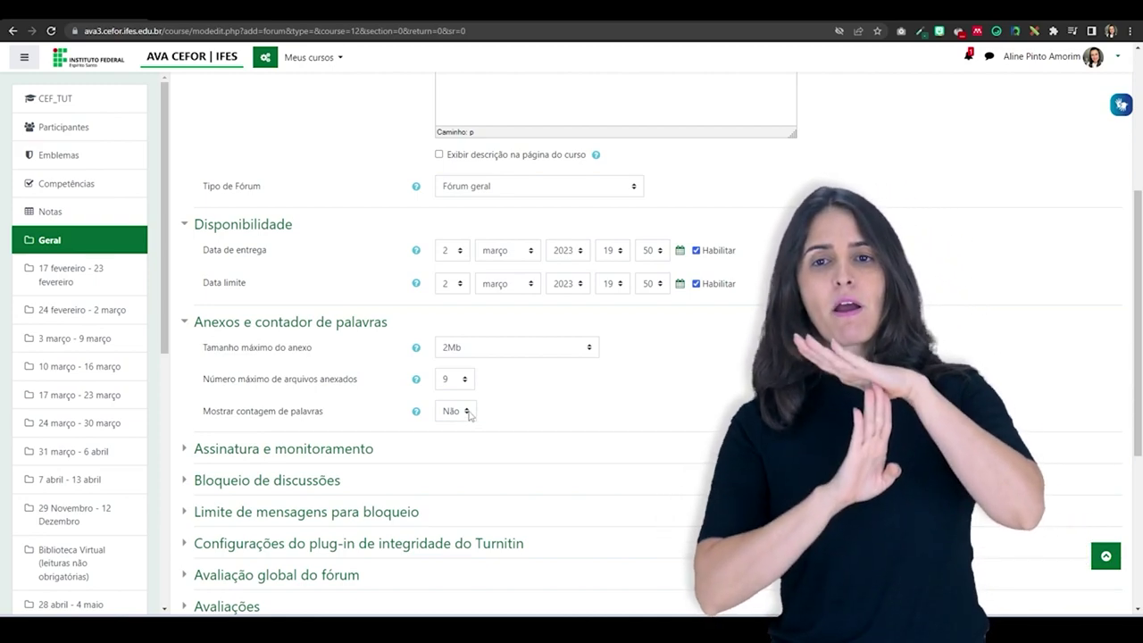
left_click(466, 411)
left_click(520, 420)
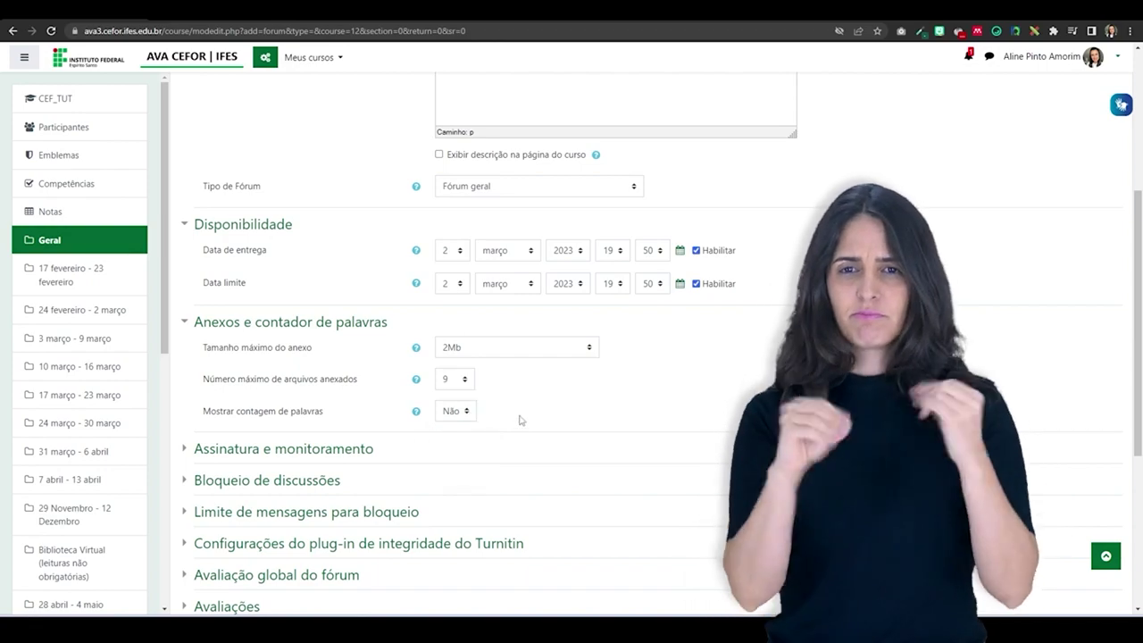
- Activate Turnitin for the forum and allow students to view similarity reports, collapsing its settings when done
scroll(447, 397, "down", 2)
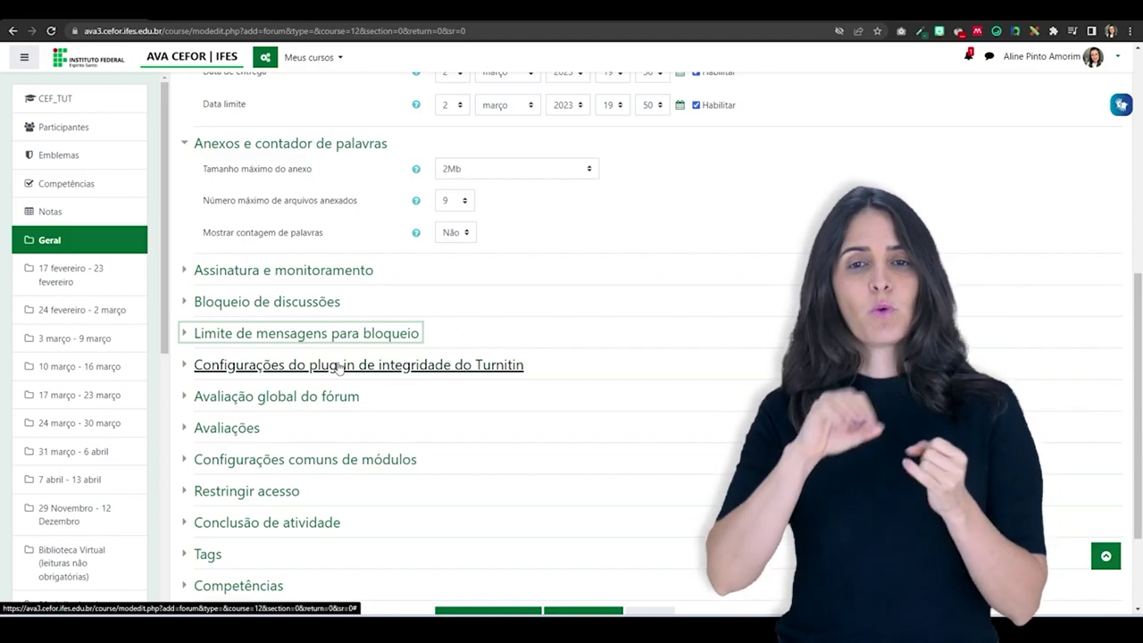
left_click(339, 365)
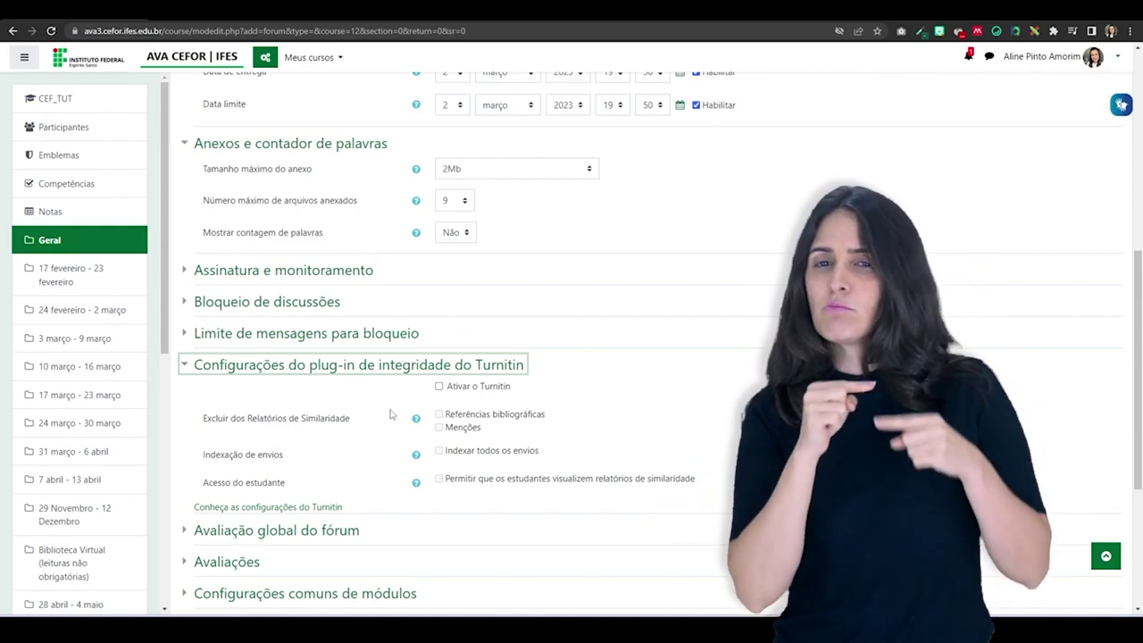
left_click(439, 388)
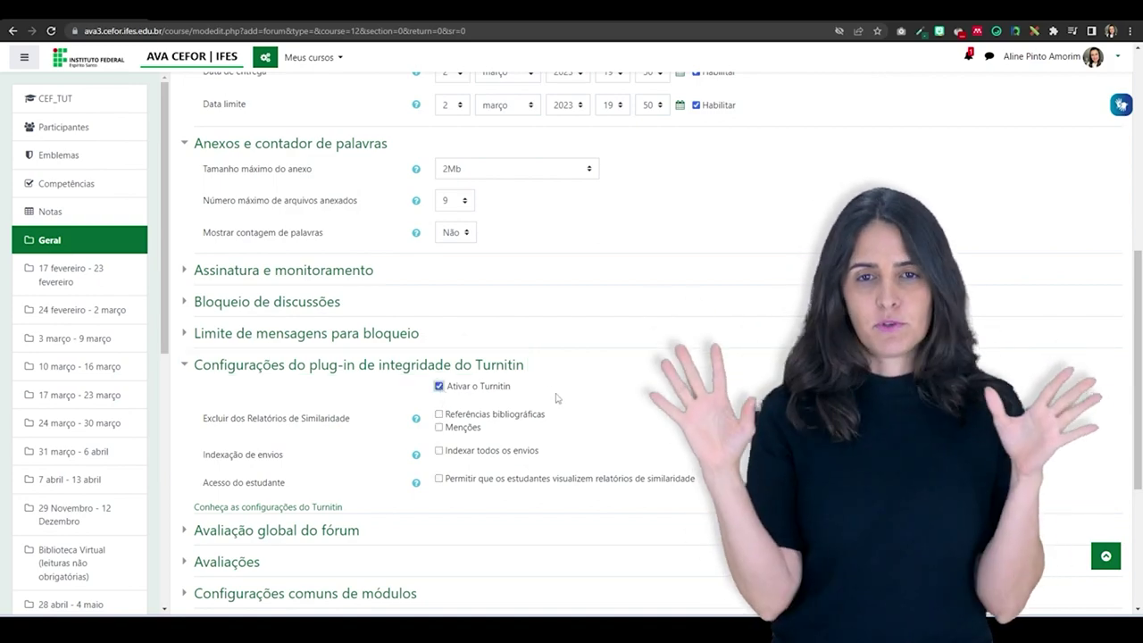
scroll(556, 397, "down", 2)
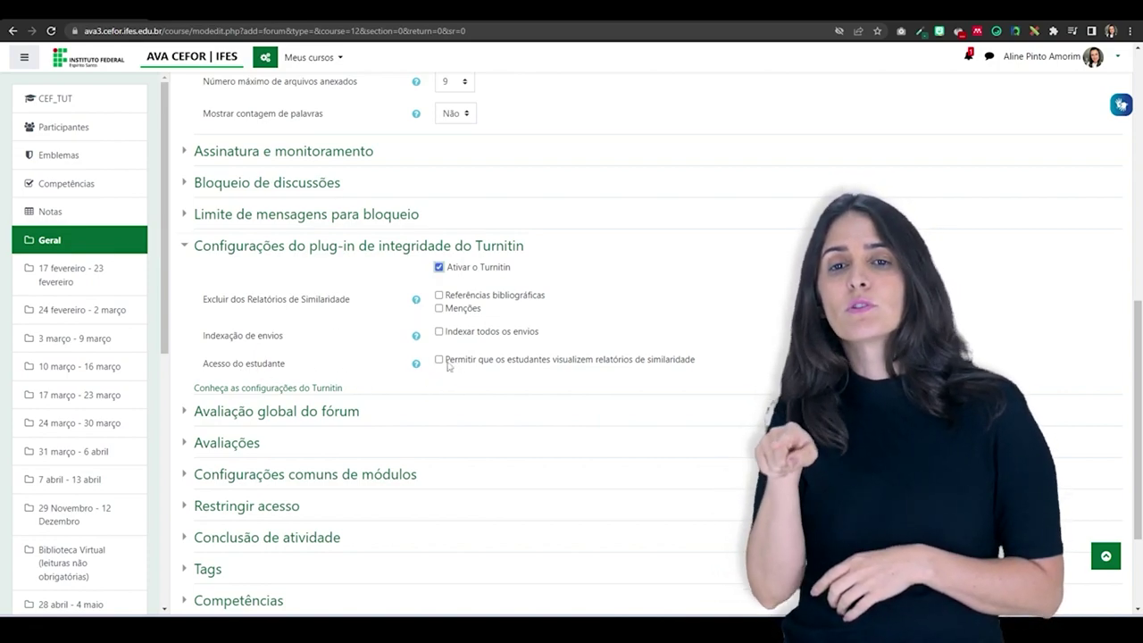
left_click(438, 360)
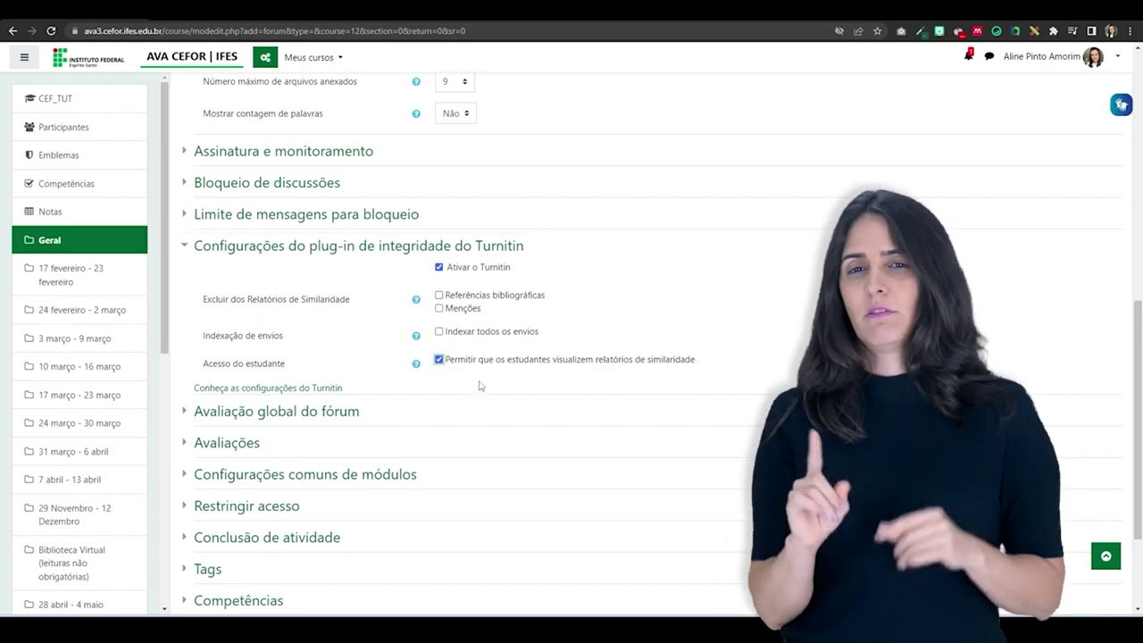
scroll(424, 396, "down", 3)
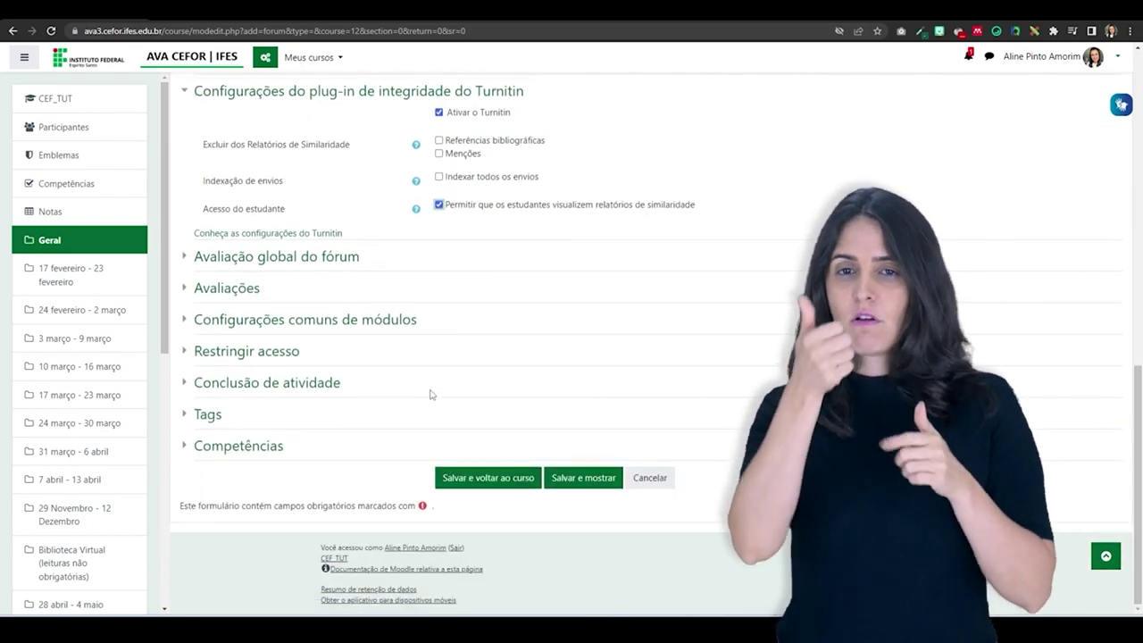
left_click(226, 94)
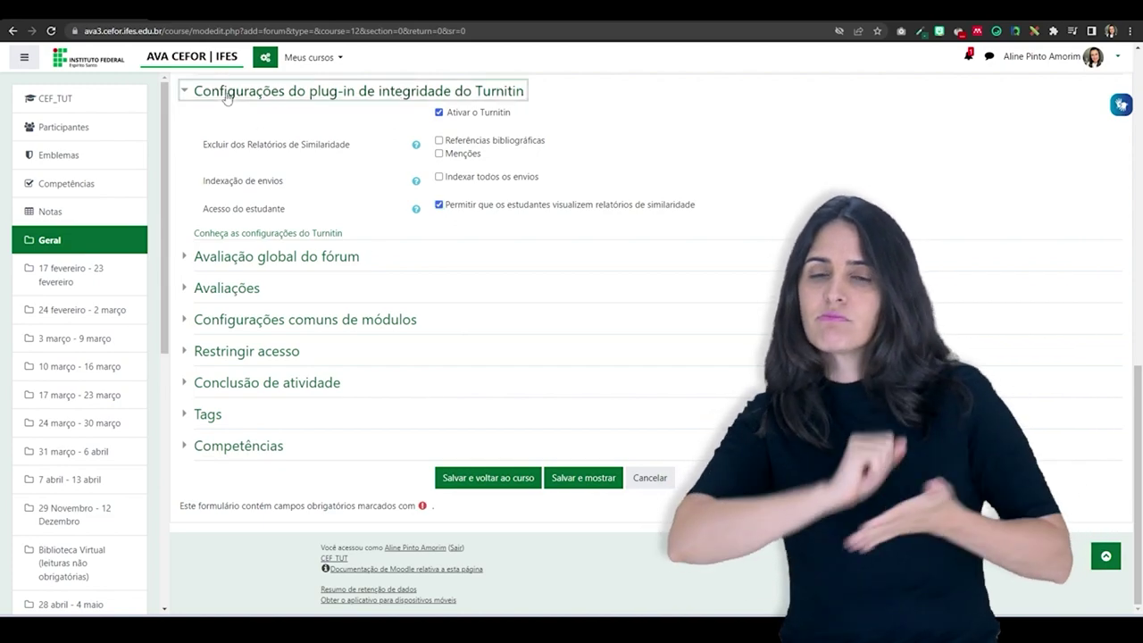
left_click(226, 95)
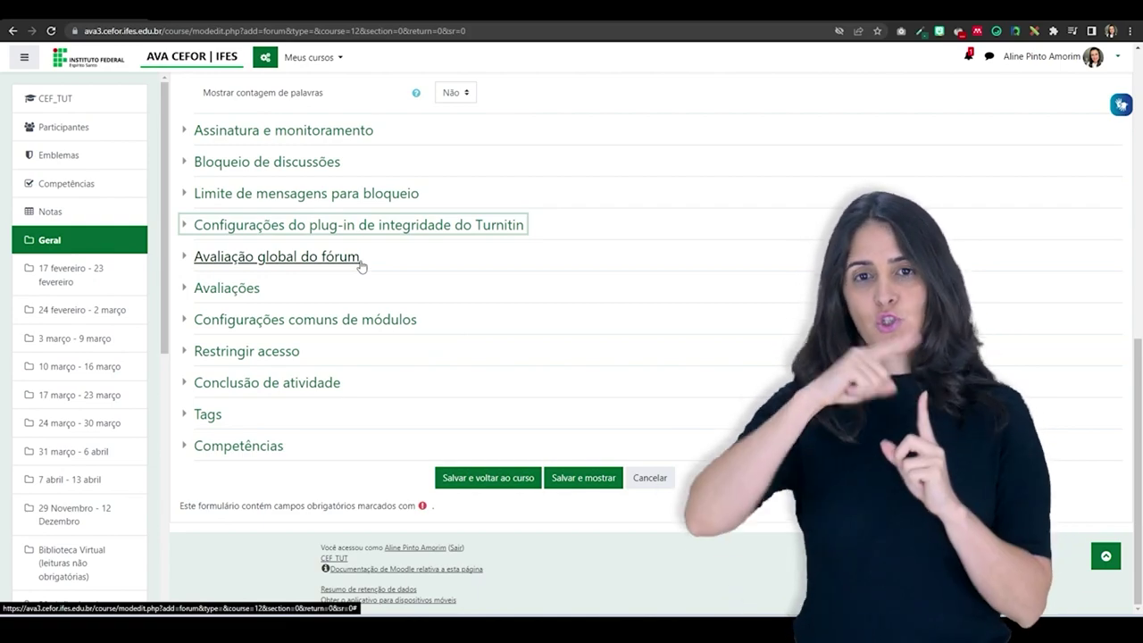
- In the Avaliações section, set the aggregate type (Tipo agregado) to Soma das avaliações, leaving Avaliação global do fórum collapsed
left_click(359, 262)
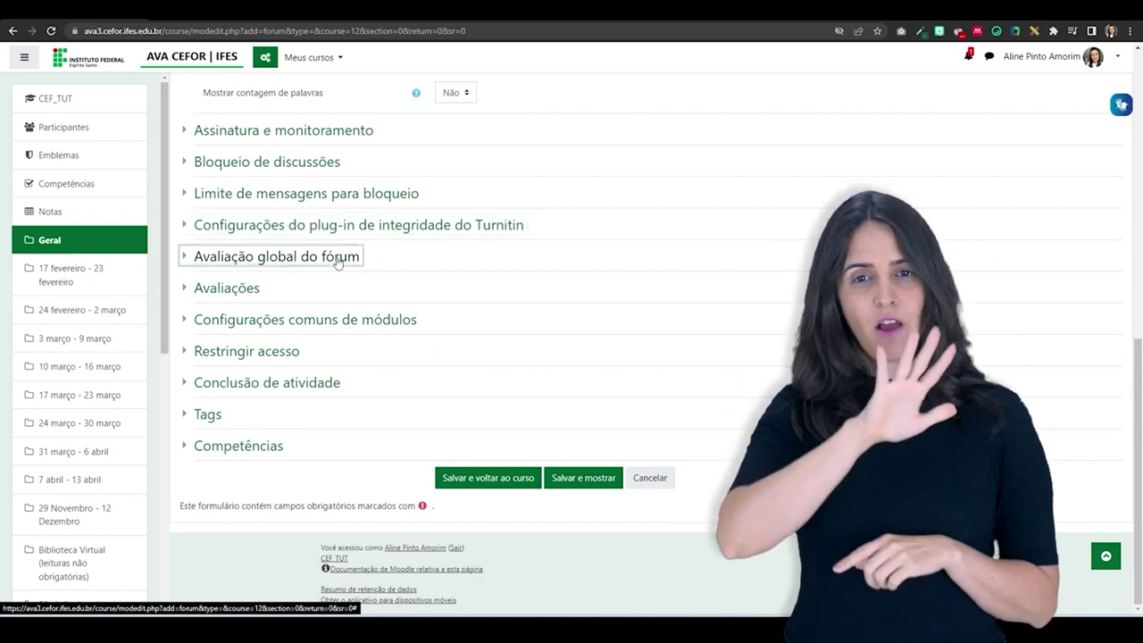
scroll(255, 299, "down", 1)
left_click(234, 289)
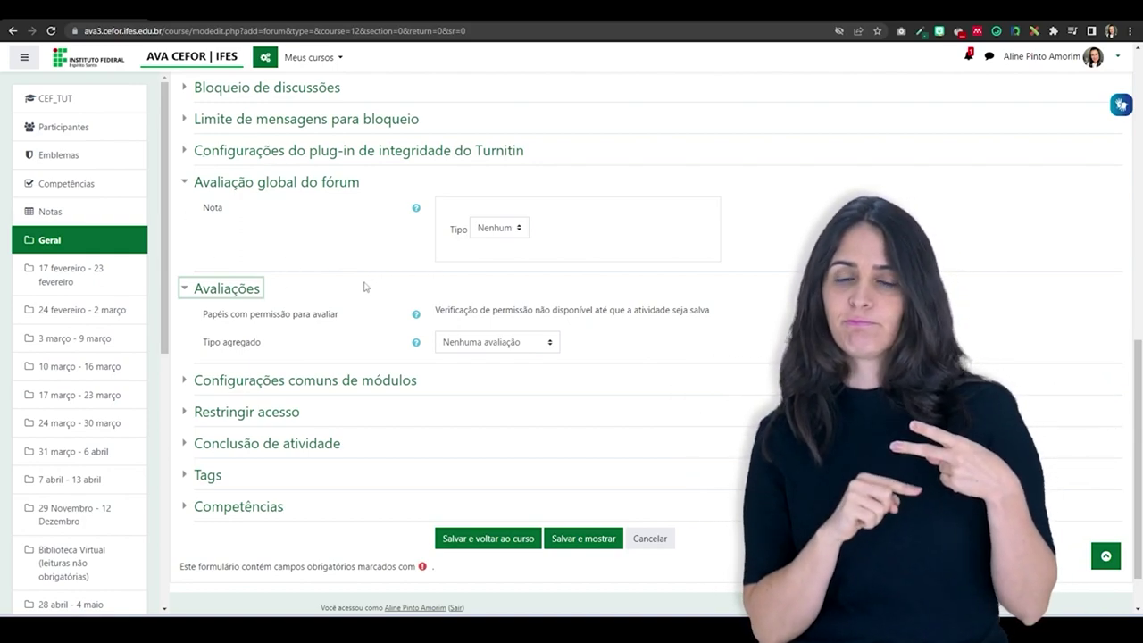
left_click(248, 184)
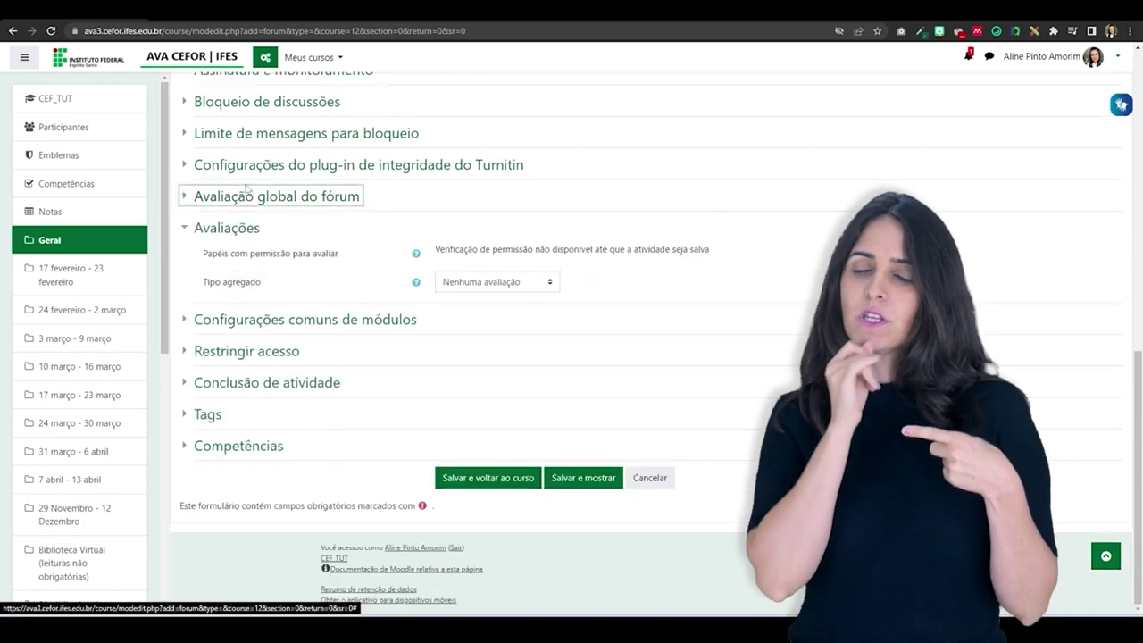
left_click(551, 284)
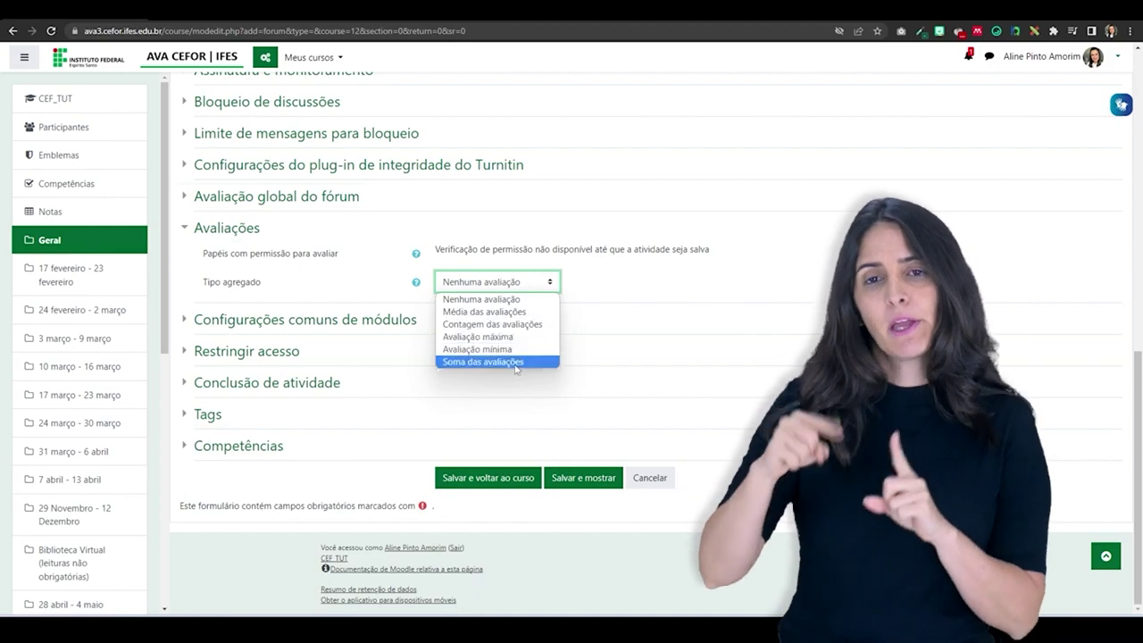
left_click(516, 362)
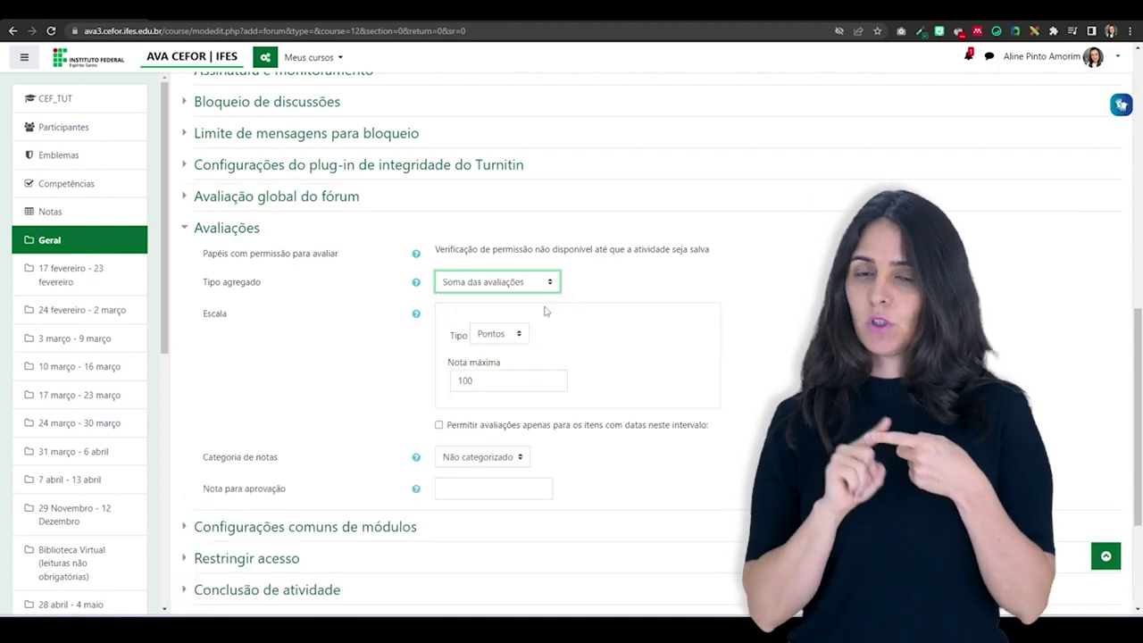
- Keep the ratings scale type as Pontos and set its maximum grade (Nota máxima) to 15
scroll(548, 312, "down", 2)
left_click(520, 219)
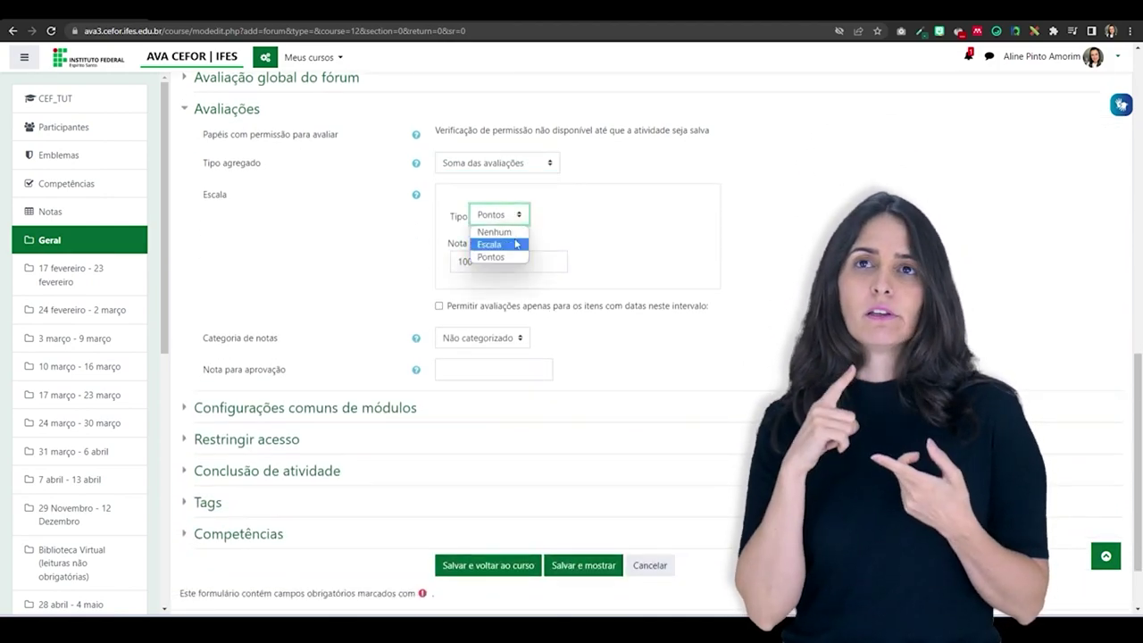
left_click(587, 233)
left_click(485, 261)
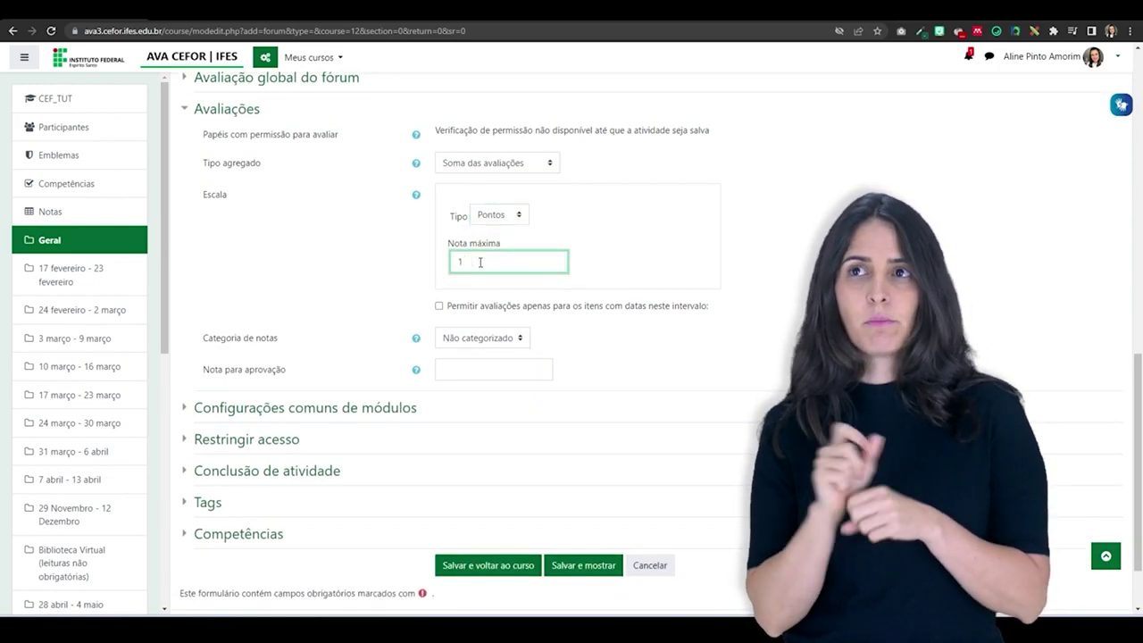
scroll(653, 300, "down", 1)
scroll(647, 295, "up", 2)
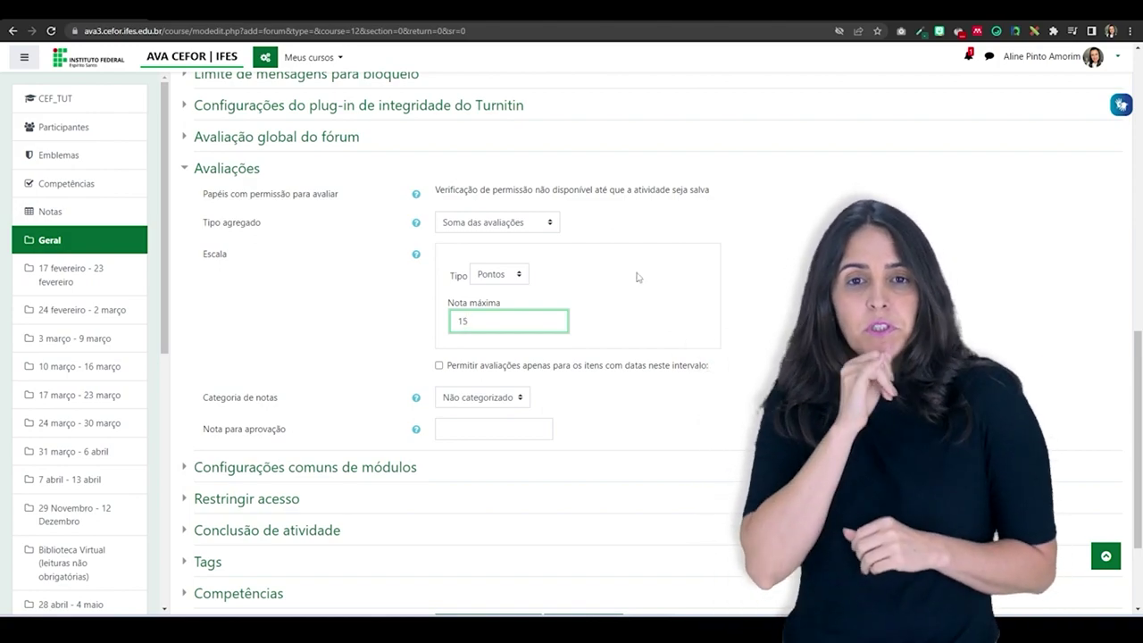
- Reset the ratings aggregate type to Nenhuma avaliação and set the whole-forum grade to Pontos with a maximum of 15
left_click(549, 225)
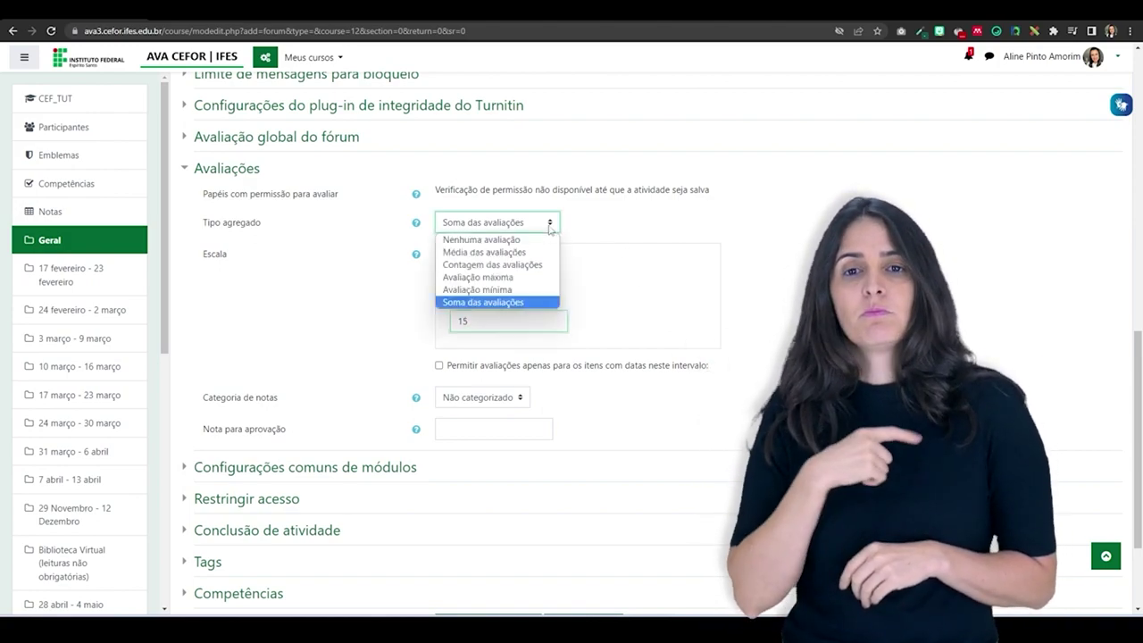
left_click(524, 241)
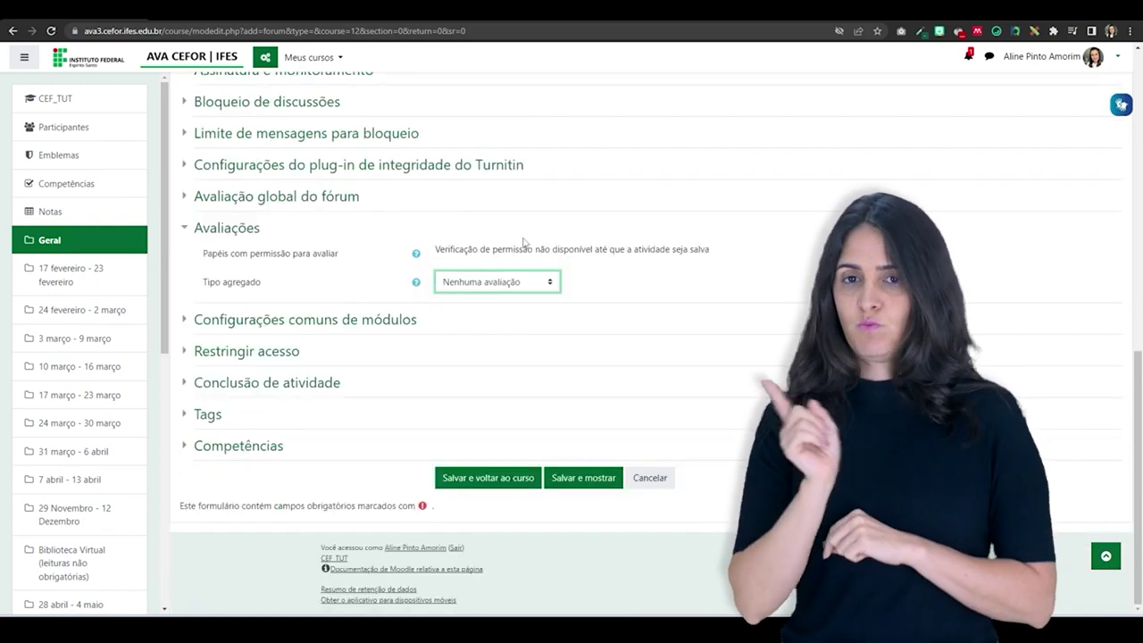
left_click(286, 200)
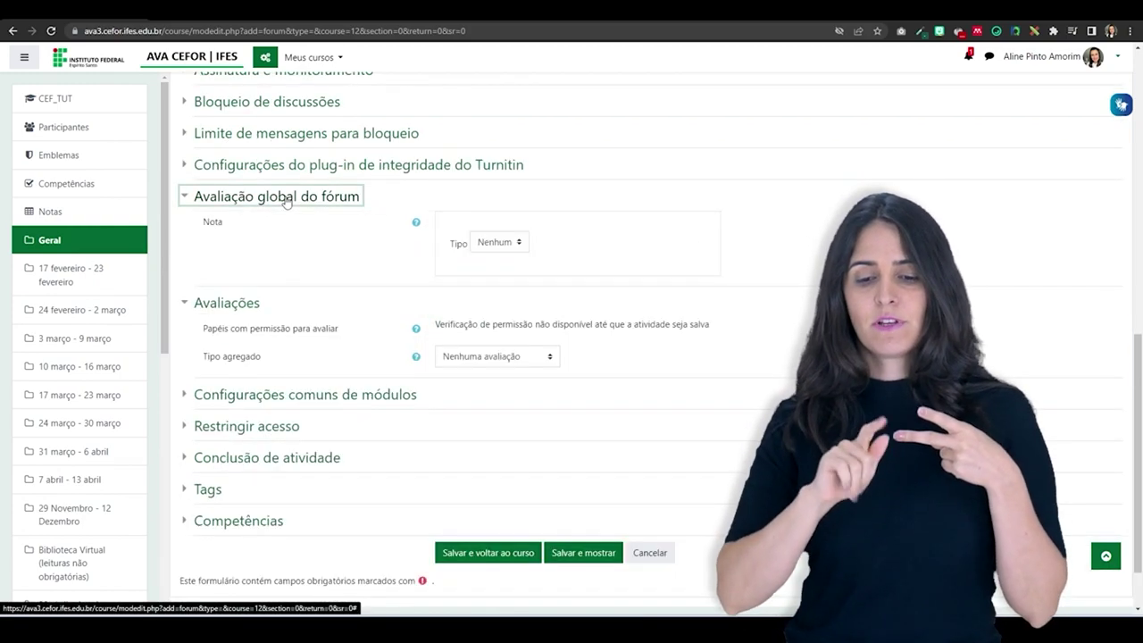
left_click(518, 246)
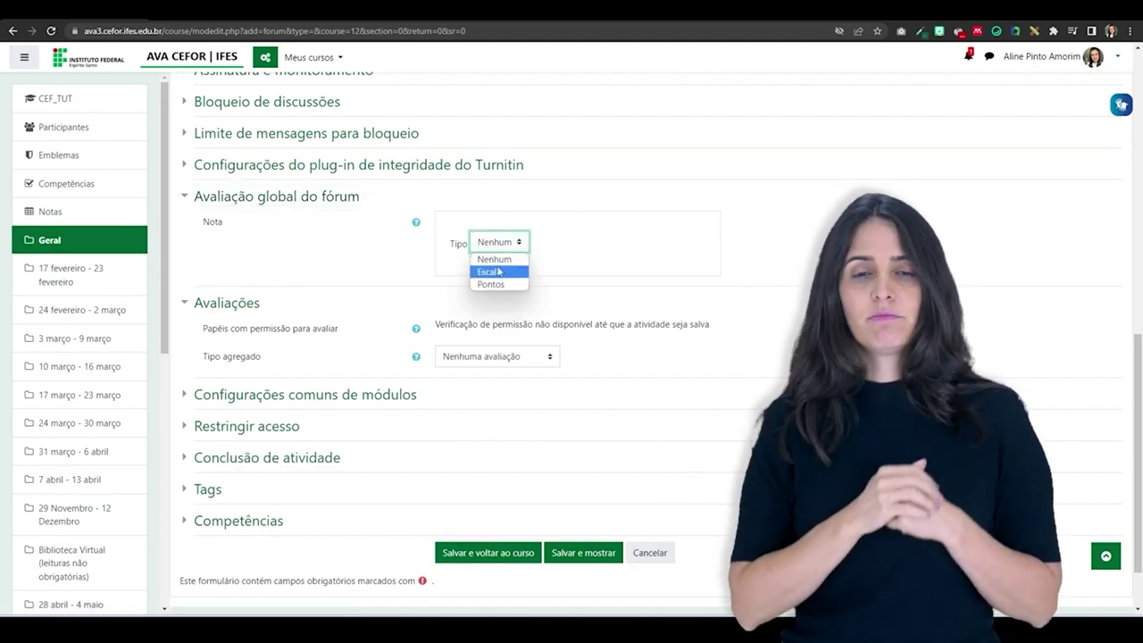
left_click(506, 286)
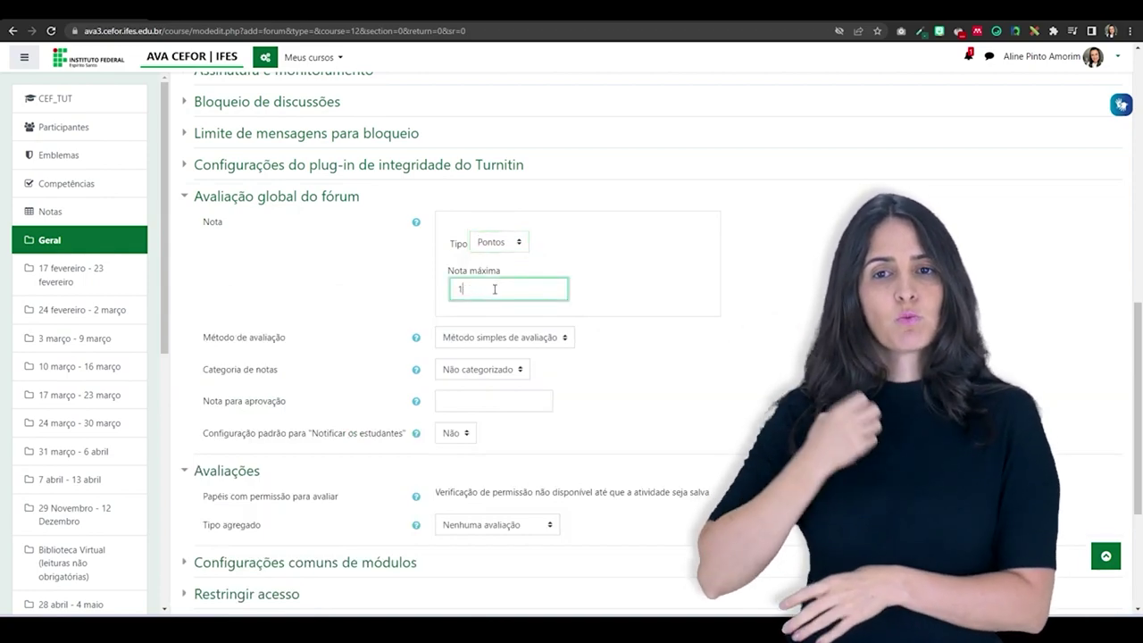
type("5")
- Try Rubrica as the whole-forum grading method, and set the global grade type back to Nenhum
scroll(357, 299, "down", 1)
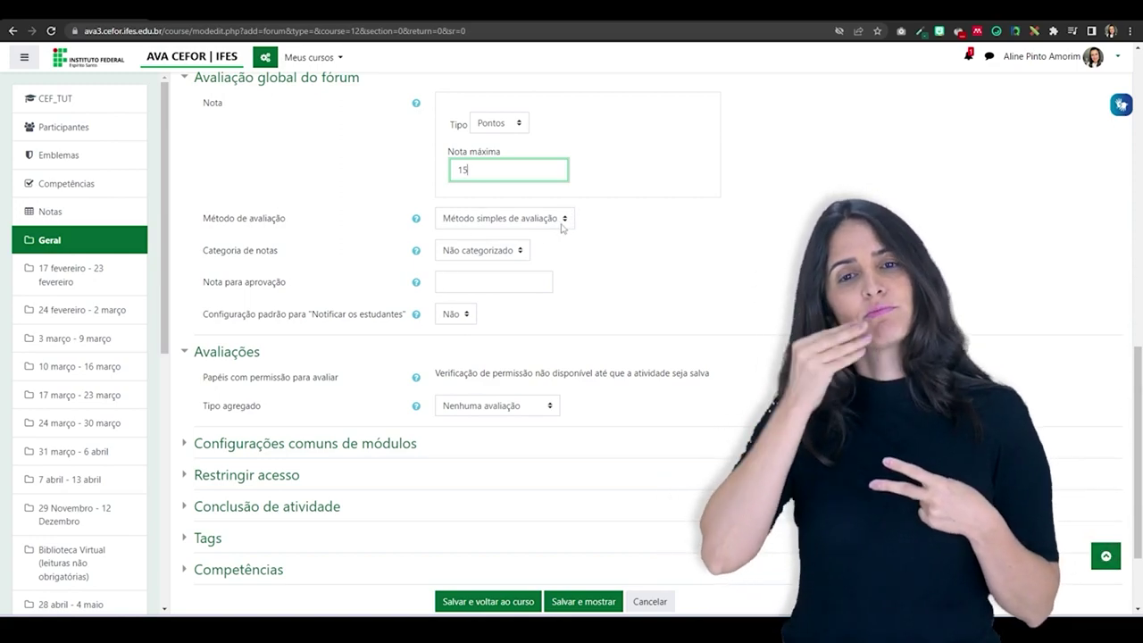
left_click(564, 223)
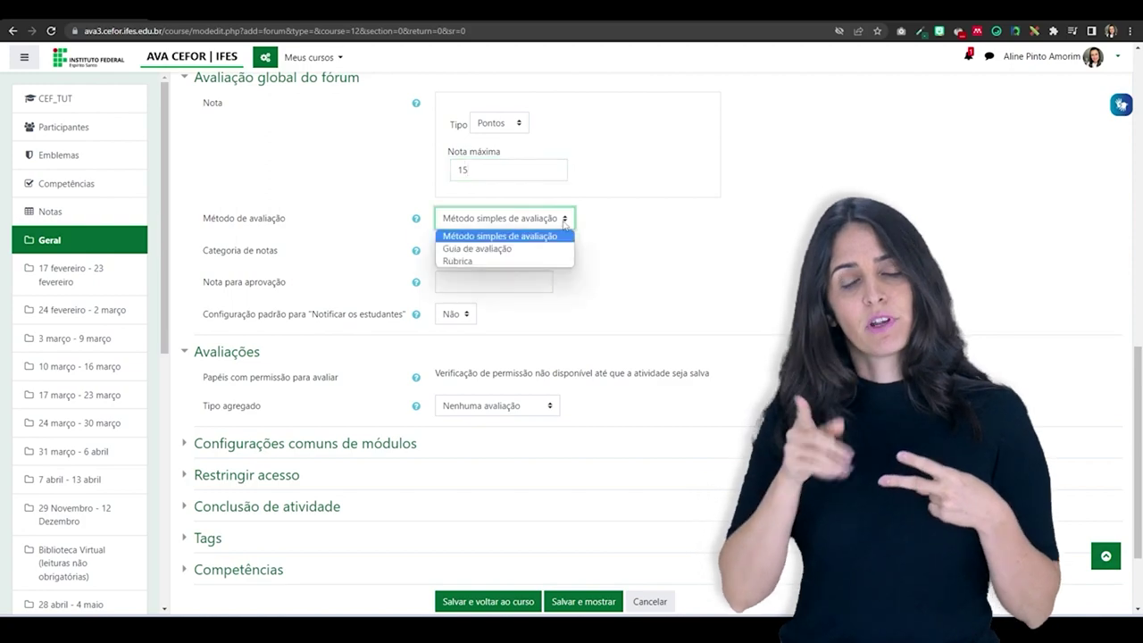
left_click(463, 262)
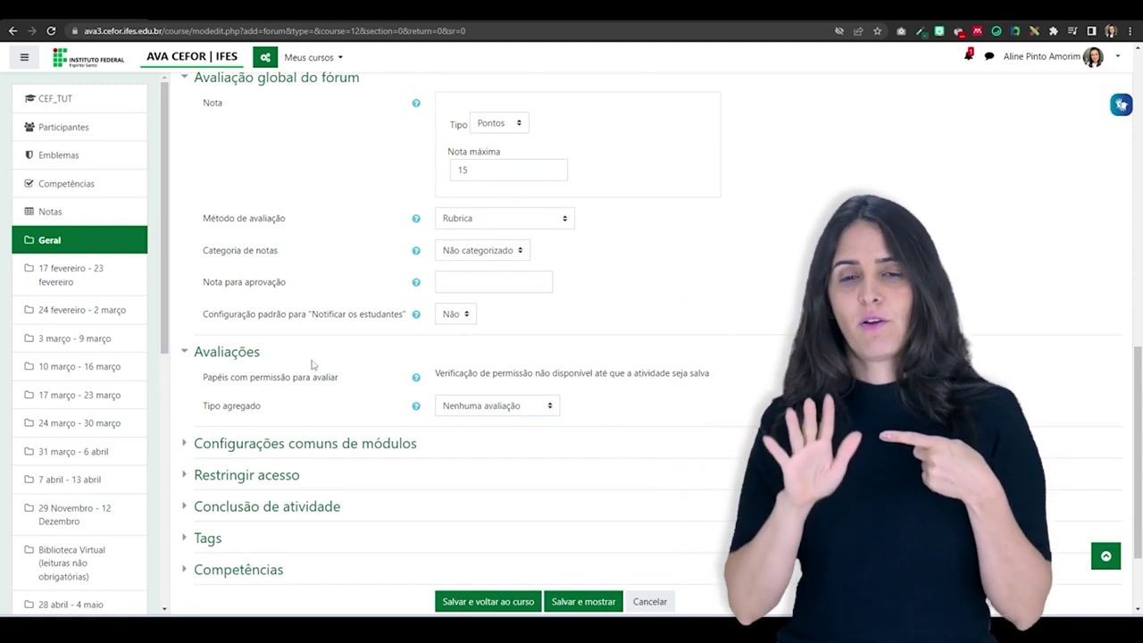
left_click(520, 122)
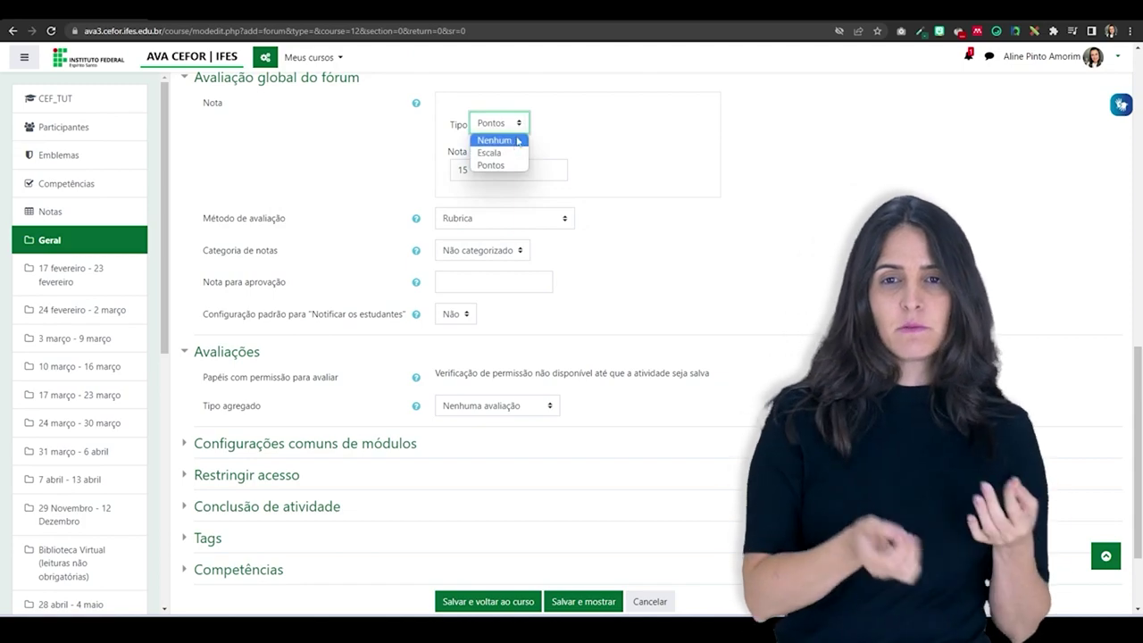
scroll(332, 147, "up", 1)
left_click(518, 242)
left_click(514, 257)
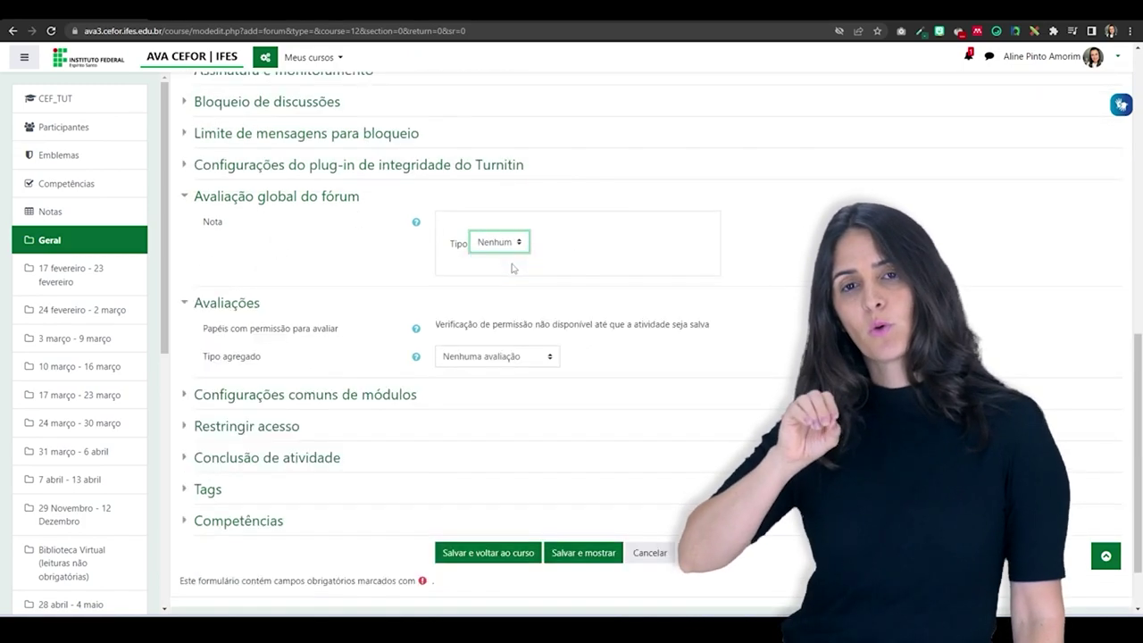
- Set the ratings aggregate type to Média das avaliações and save the forum, returning to the course
left_click(536, 358)
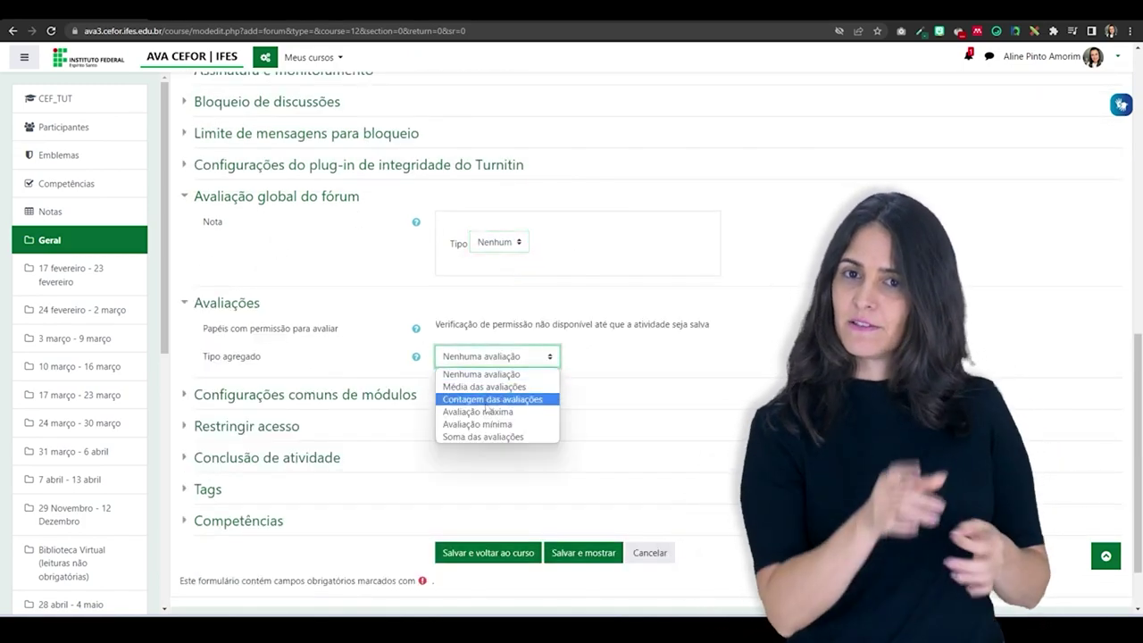
left_click(484, 387)
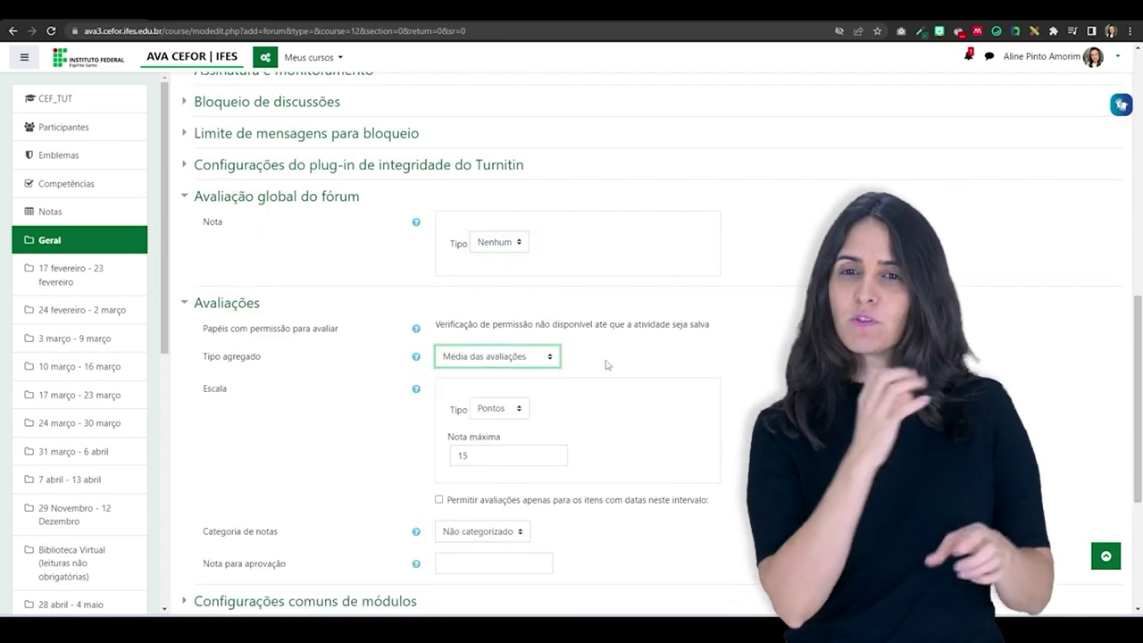
scroll(592, 378, "down", 1)
scroll(540, 371, "down", 2)
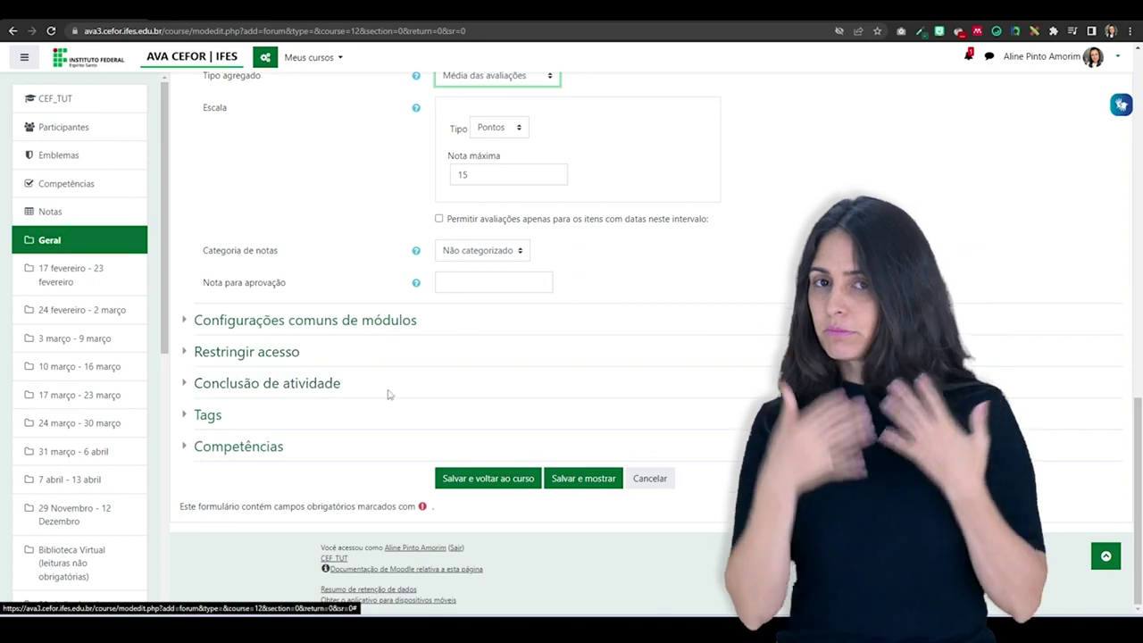
left_click(496, 483)
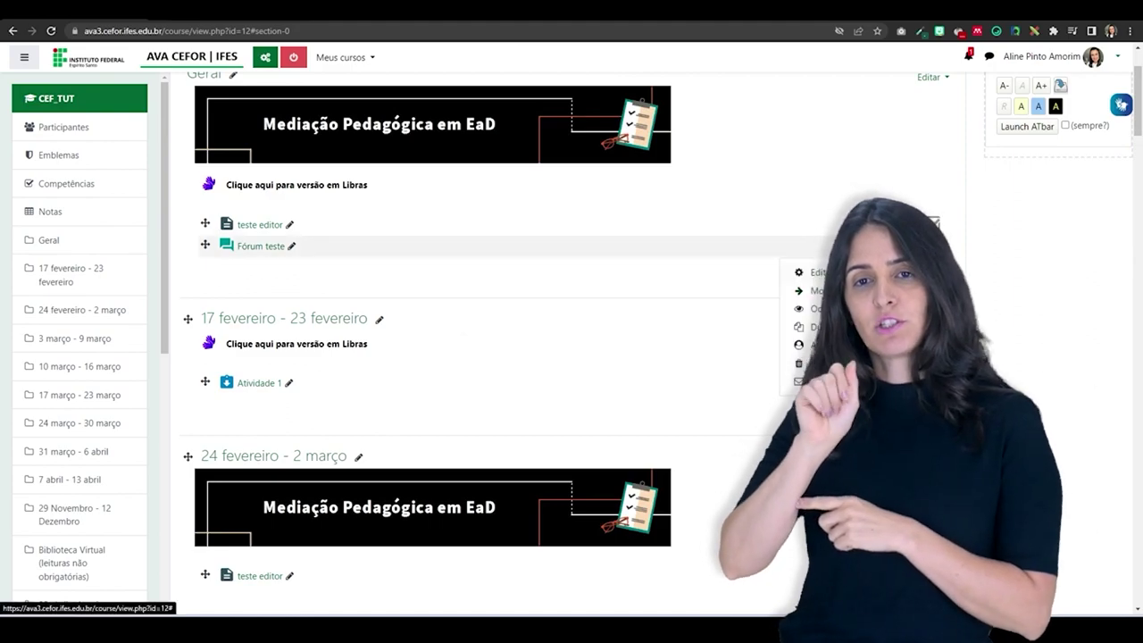
- Reopen the settings of Fórum teste from the course page and review its configuration sections
left_click(817, 272)
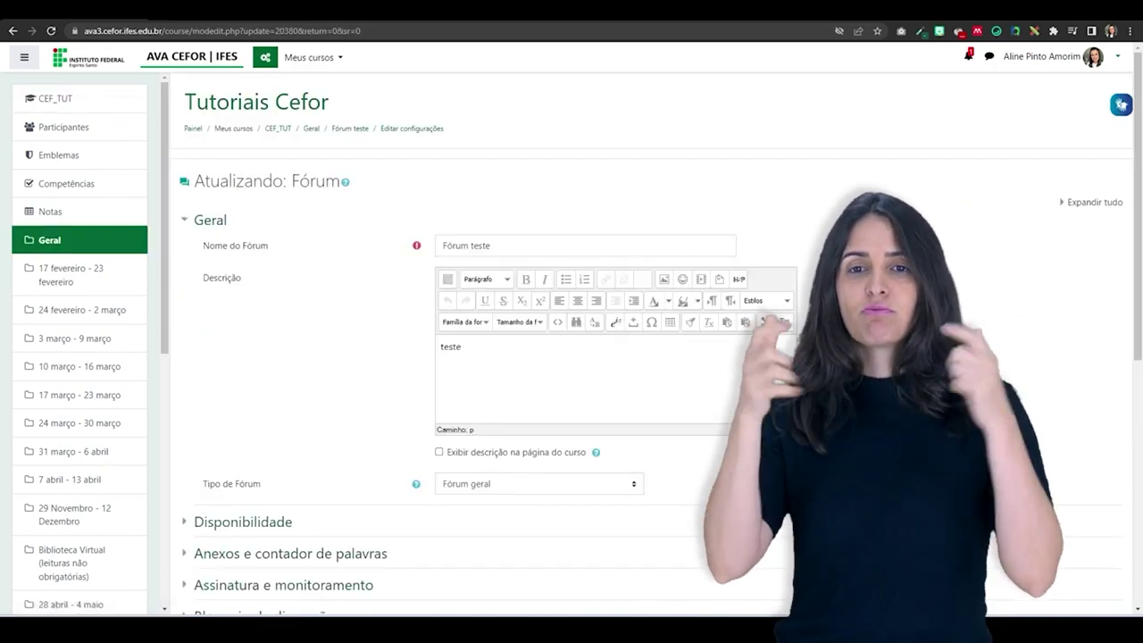
scroll(610, 222, "down", 2)
scroll(505, 246, "down", 3)
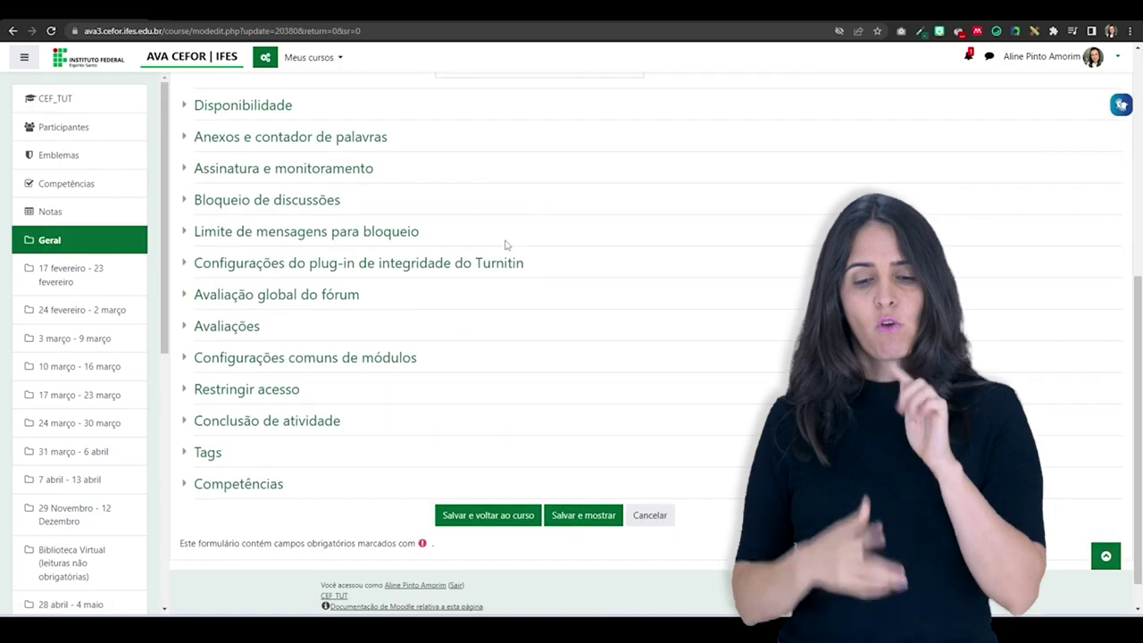
scroll(446, 242, "down", 1)
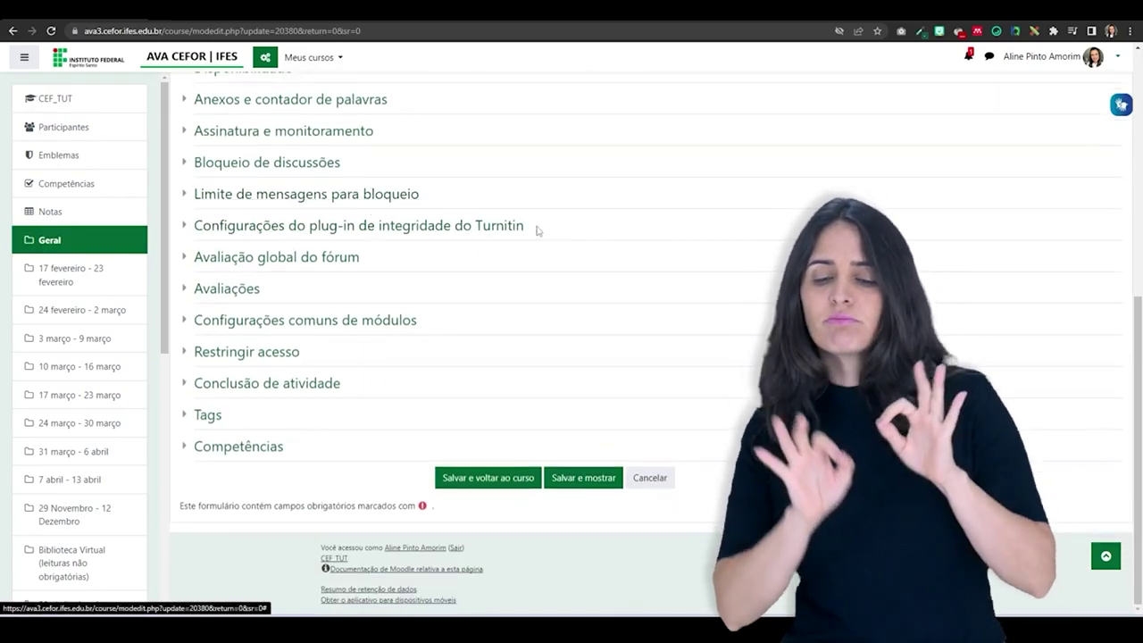
scroll(531, 242, "up", 1)
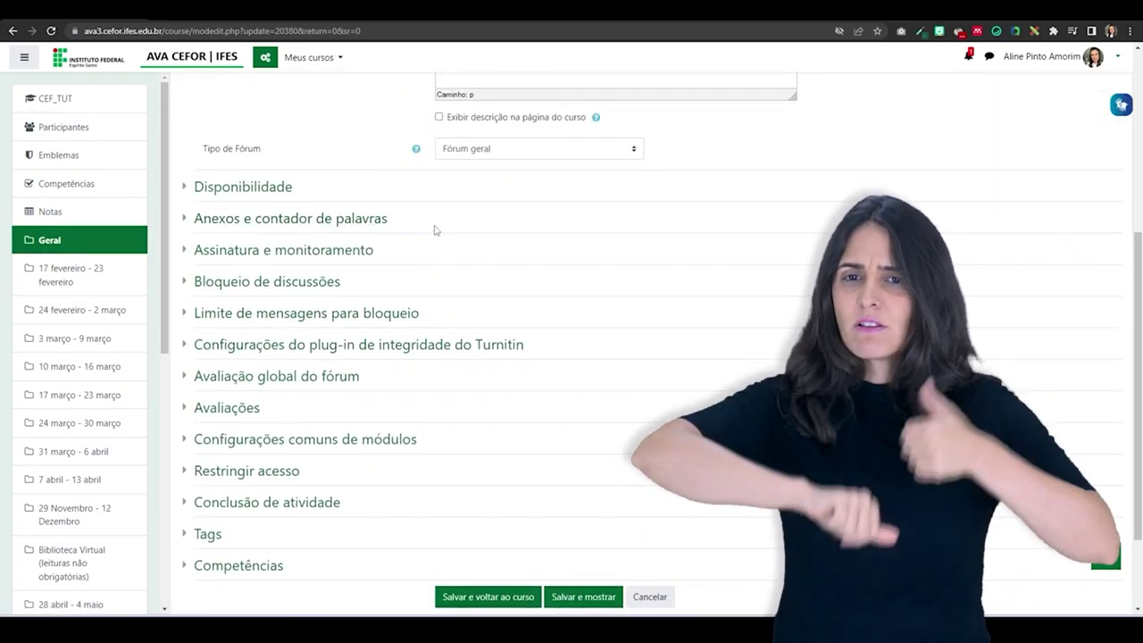
scroll(417, 231, "up", 3)
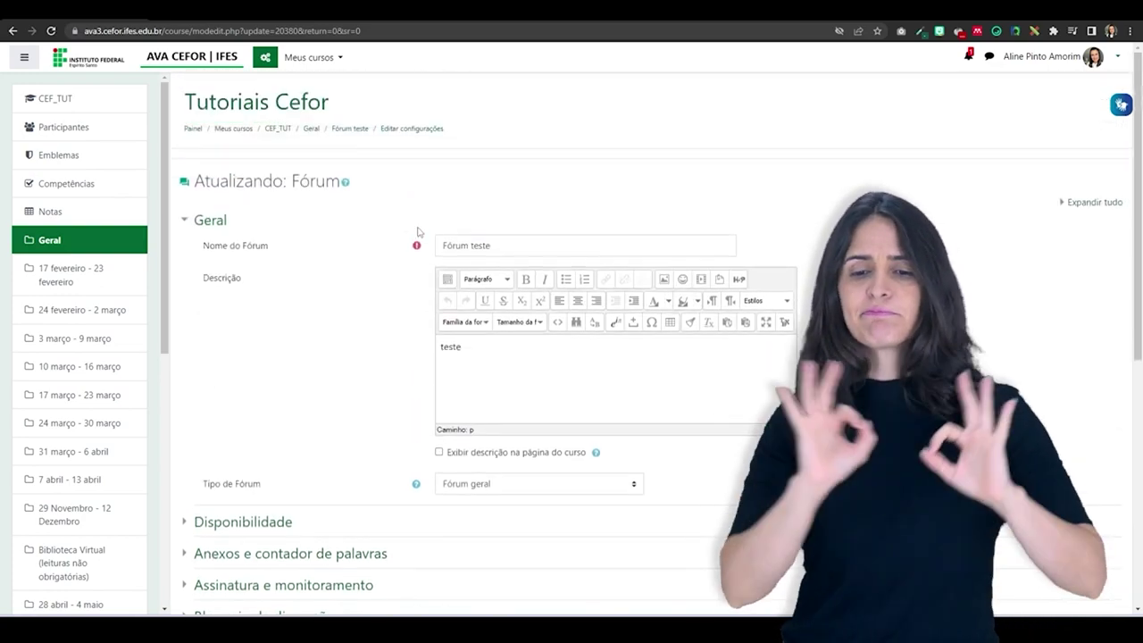
- Open the Fórum teste page, examine its administration options, and return to the course's Geral section
left_click(361, 134)
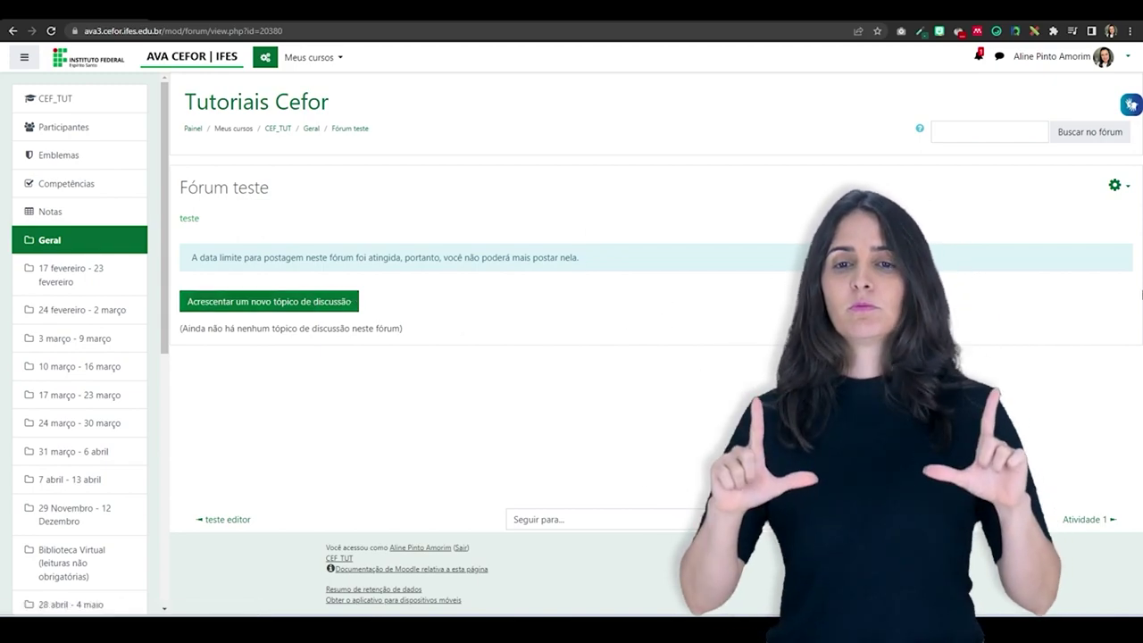
left_click(1115, 185)
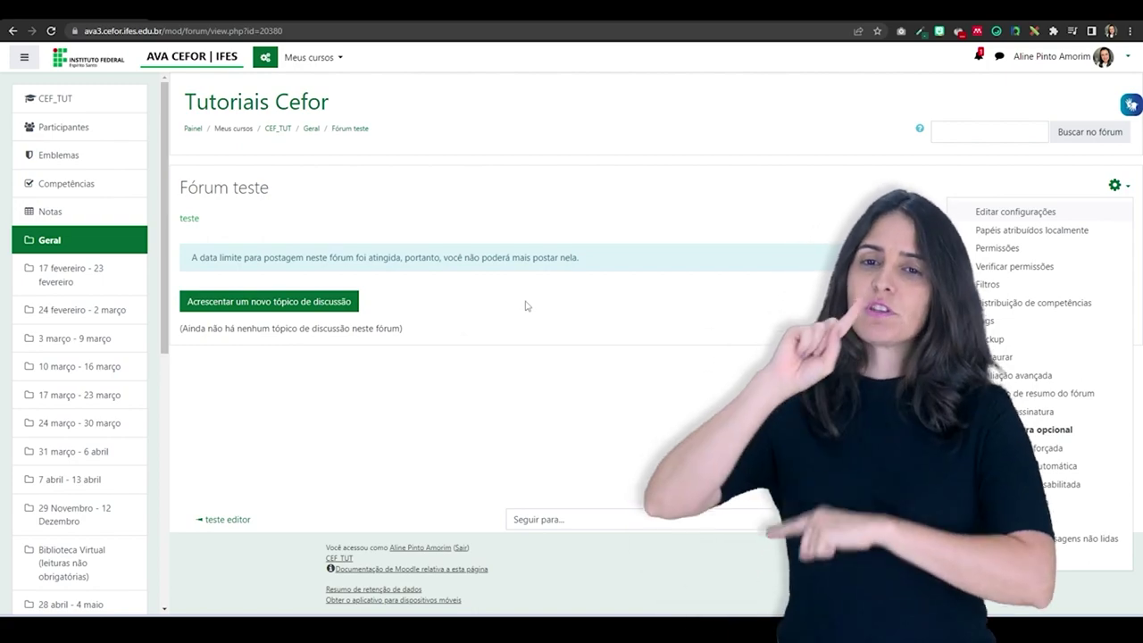
left_click(1115, 186)
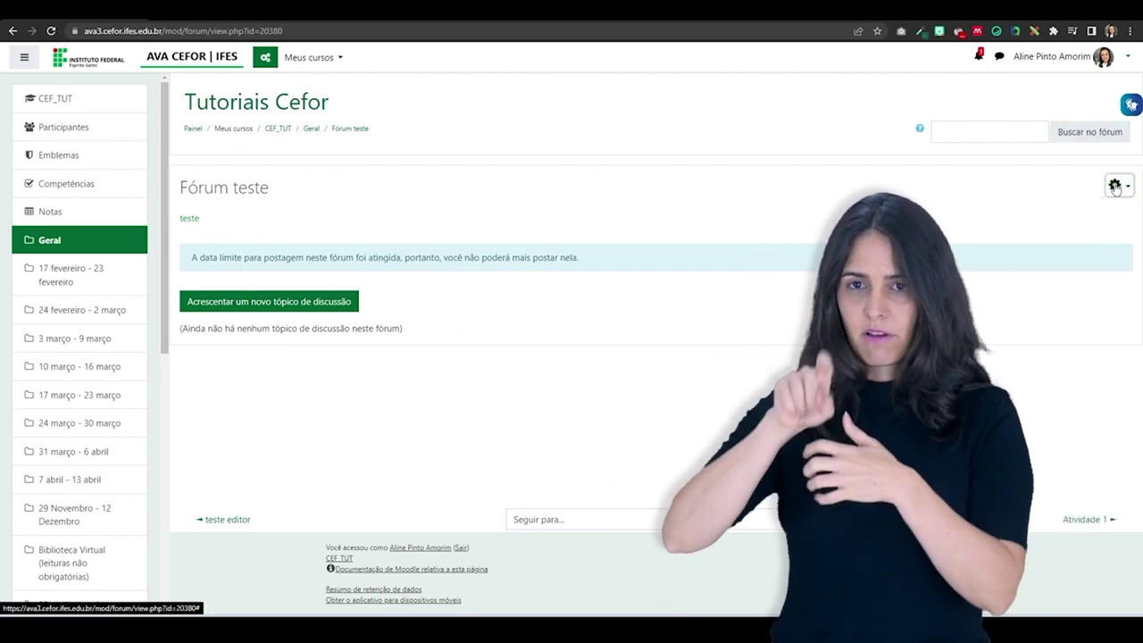
left_click(1114, 186)
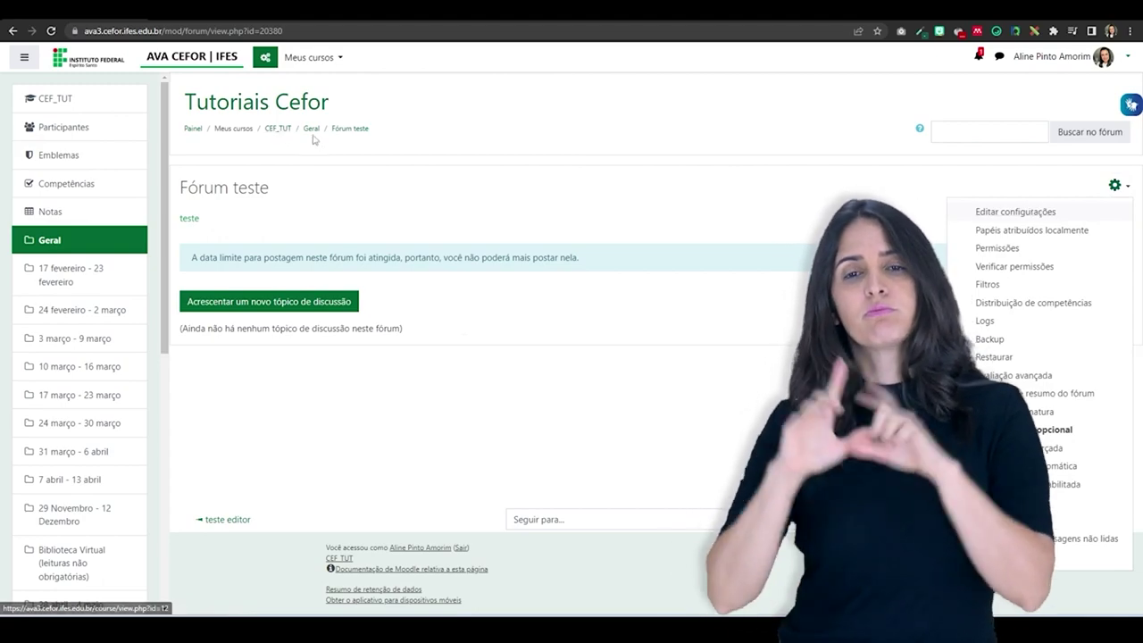
left_click(312, 128)
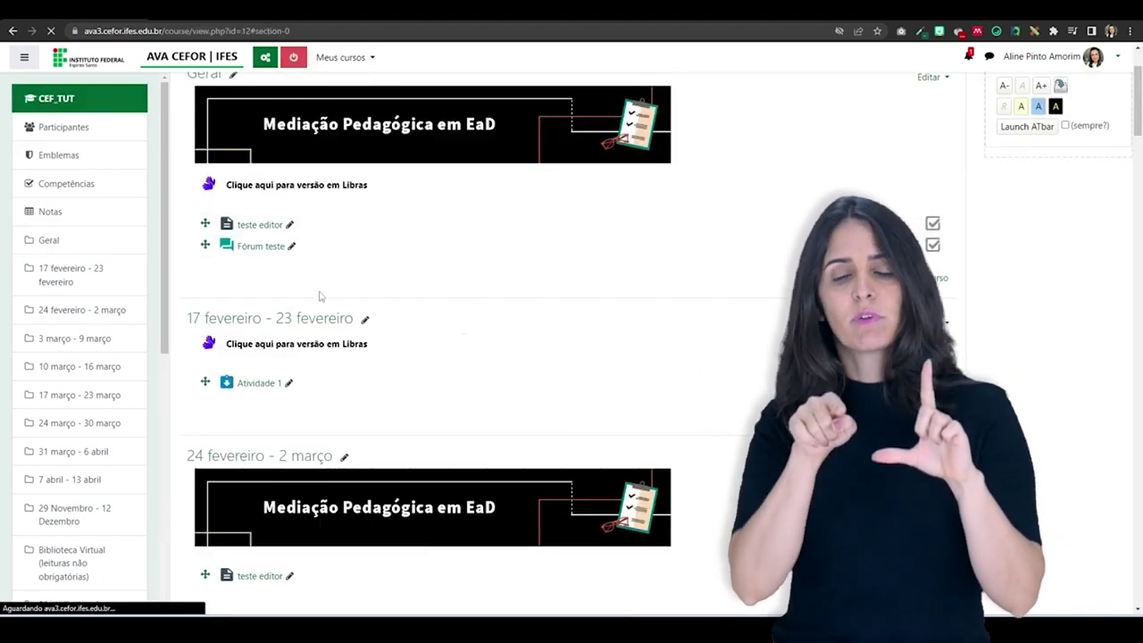